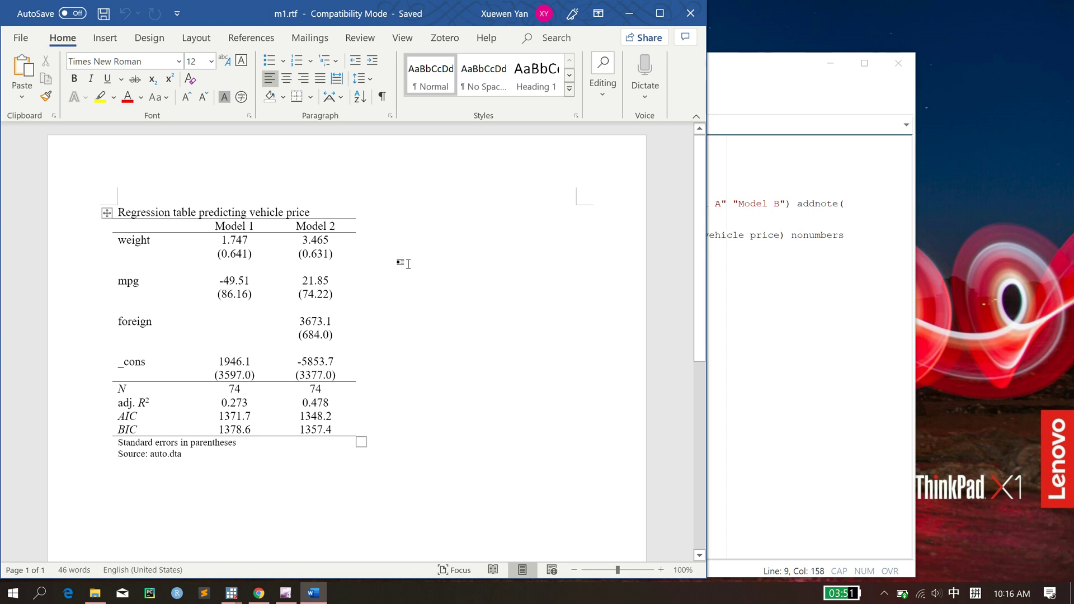
Bring the do-file in front of the m1.rtf table, then switch to the Stata Journal article searched for 'nonumbers'
left_click(777, 280)
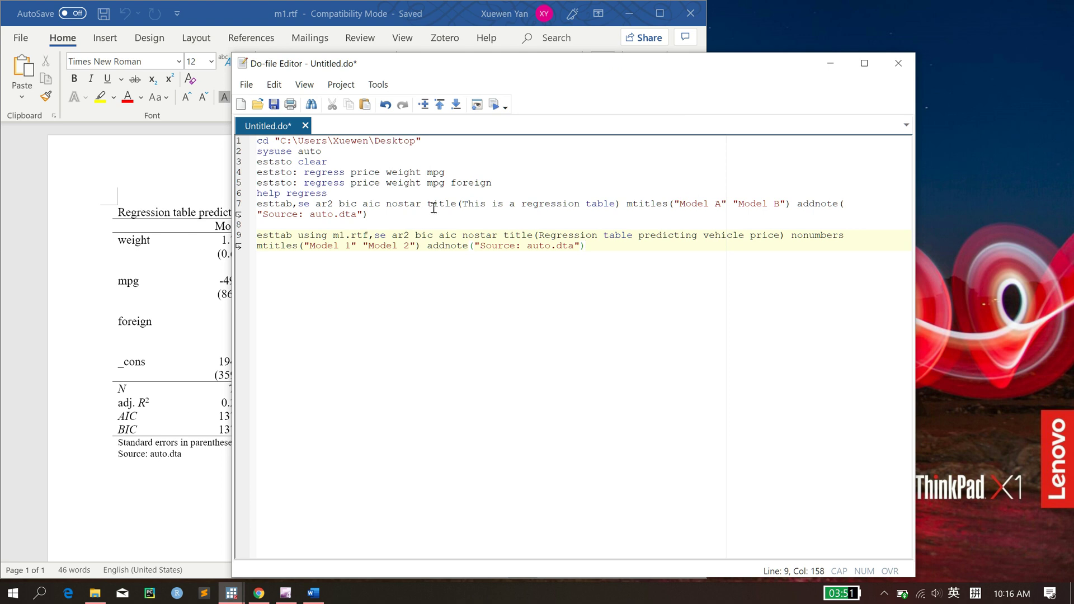
key("alt+Tab")
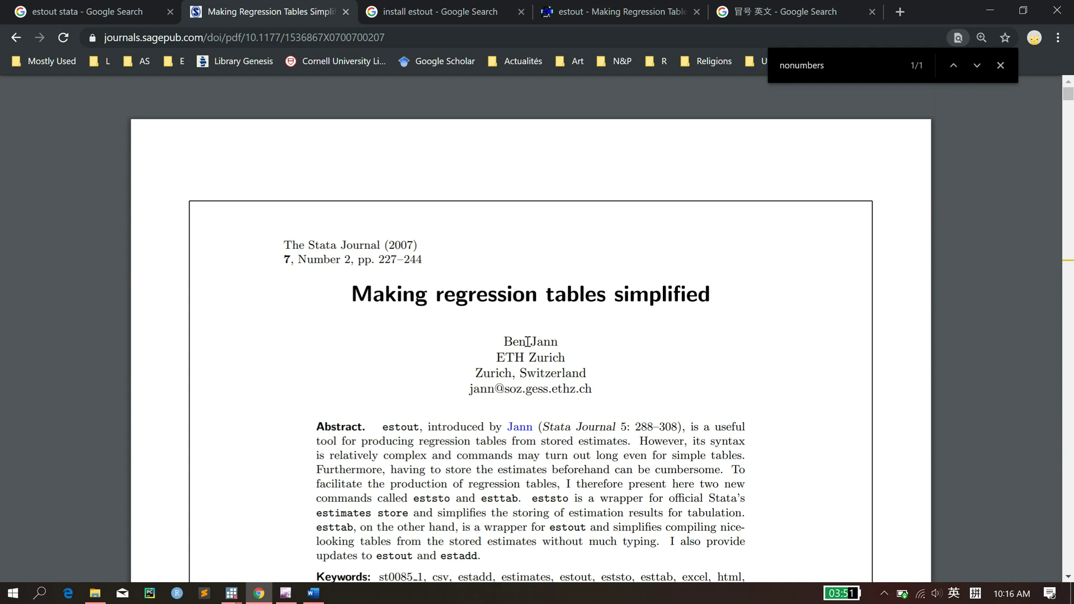
Check the article's author line, minimize Chrome, and return to the m1.rtf table in Word
left_click_drag(502, 342, 566, 345)
left_click(745, 358)
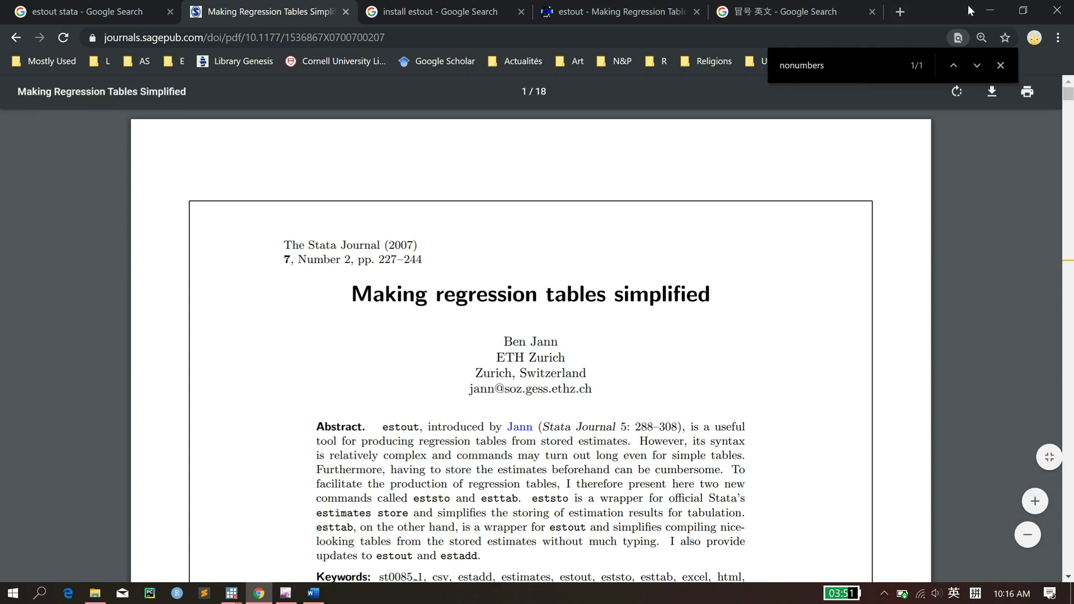
left_click(991, 11)
left_click(98, 280)
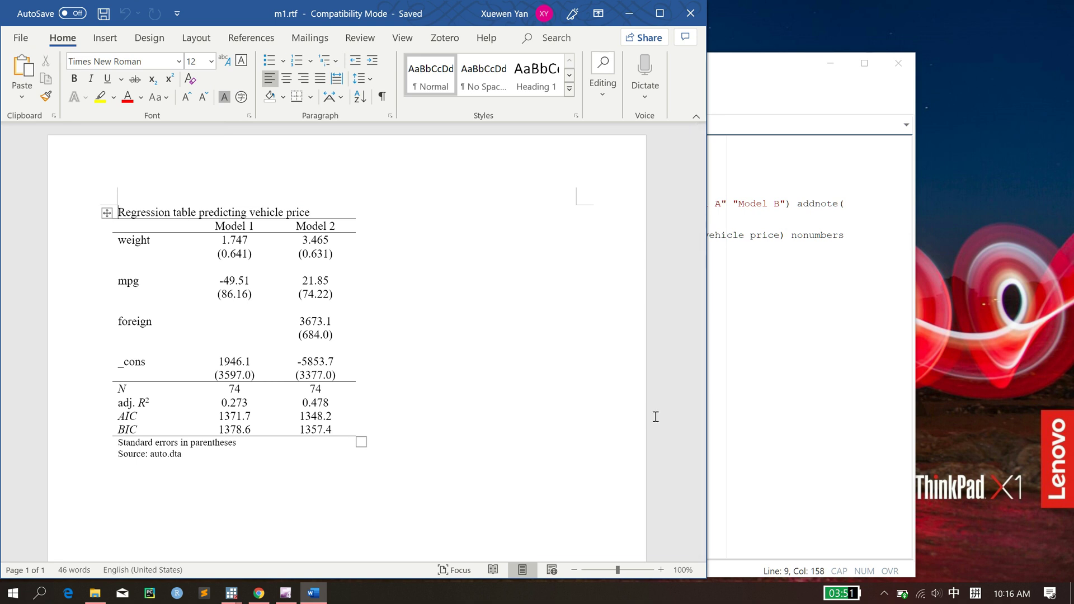
Review the sysuse auto line in the do-file, then switch to the main Stata window
left_click(782, 309)
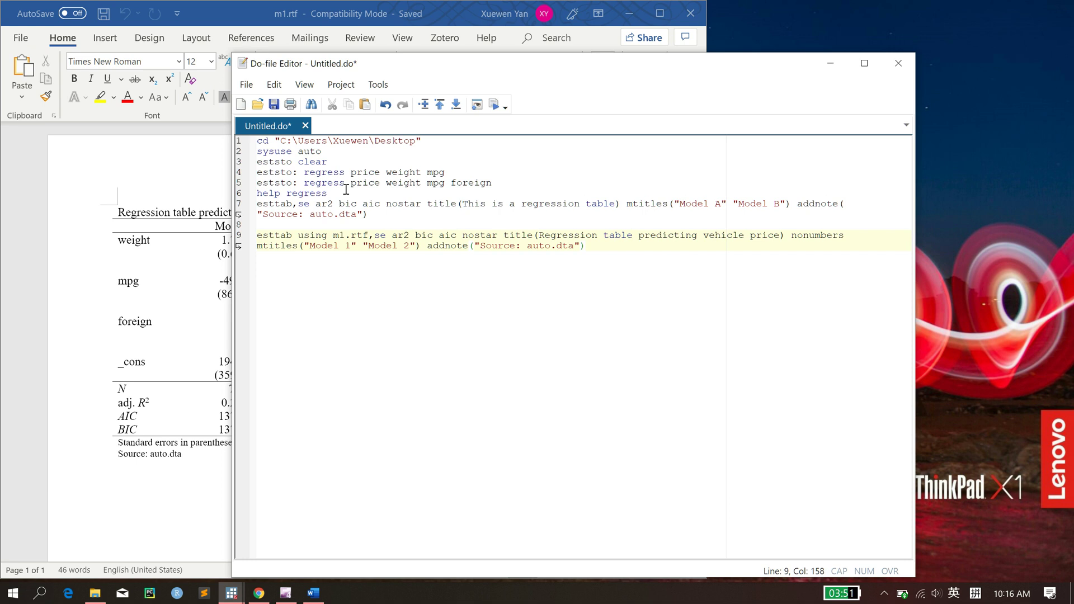
mouse_move(322, 151)
left_mouse_down()
mouse_move(258, 151)
mouse_move(334, 167)
left_mouse_up()
left_click(330, 155)
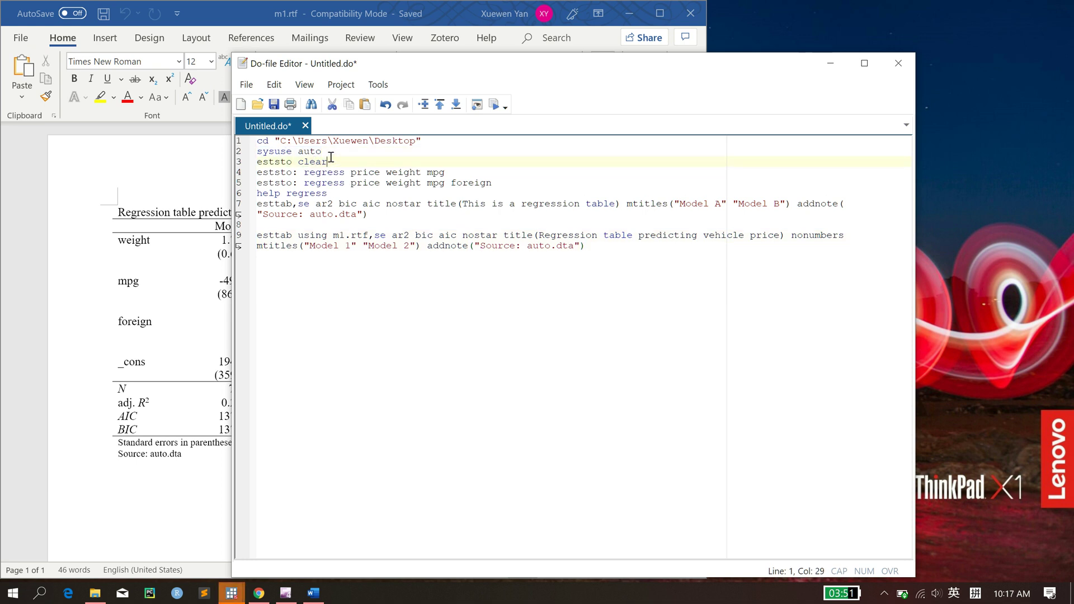
mouse_move(229, 599)
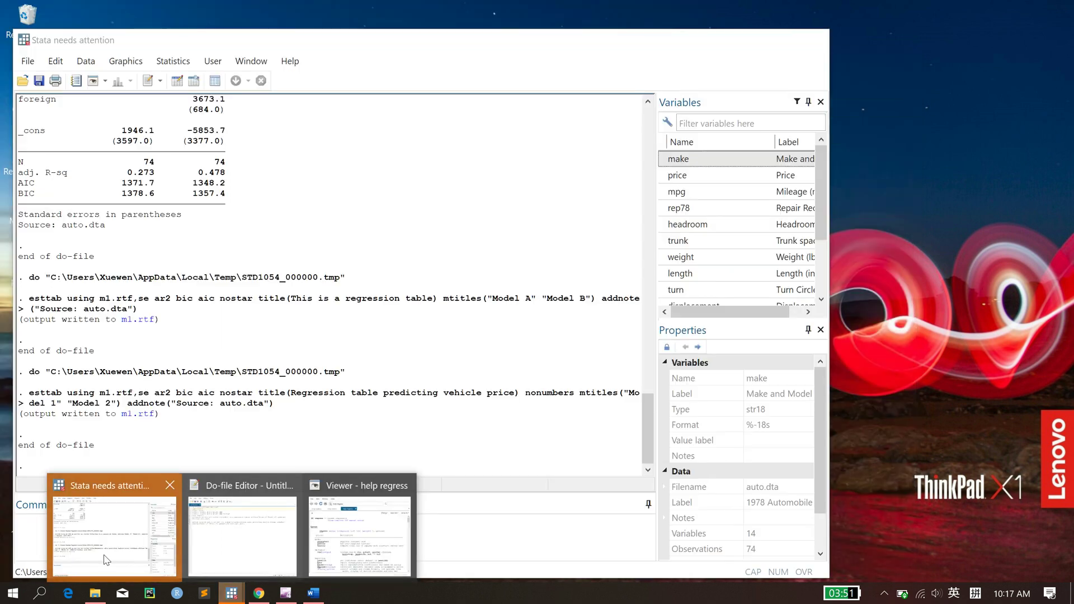
Copy the 'ssc install estout, replace' line from Results and clear all earlier output
left_click(107, 559)
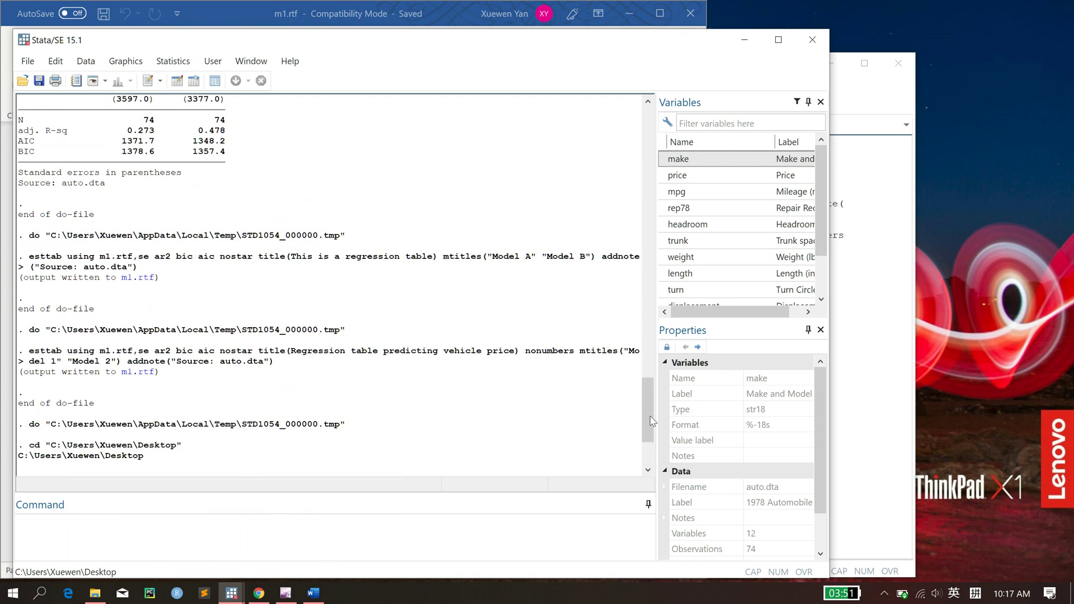
left_click_drag(651, 421, 631, 159)
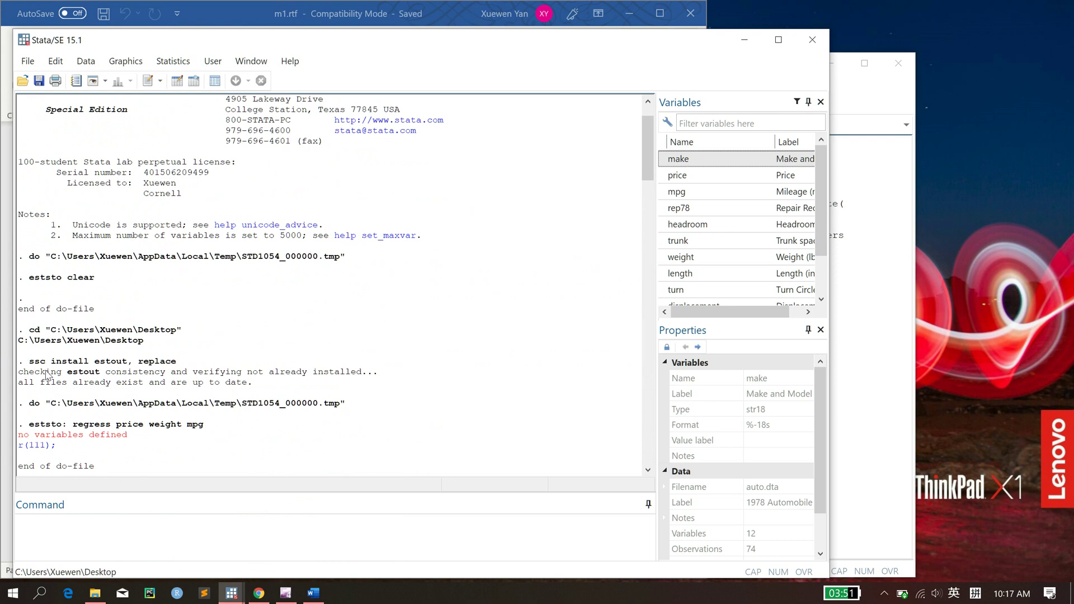
left_click_drag(25, 365, 184, 366)
key("ctrl+c")
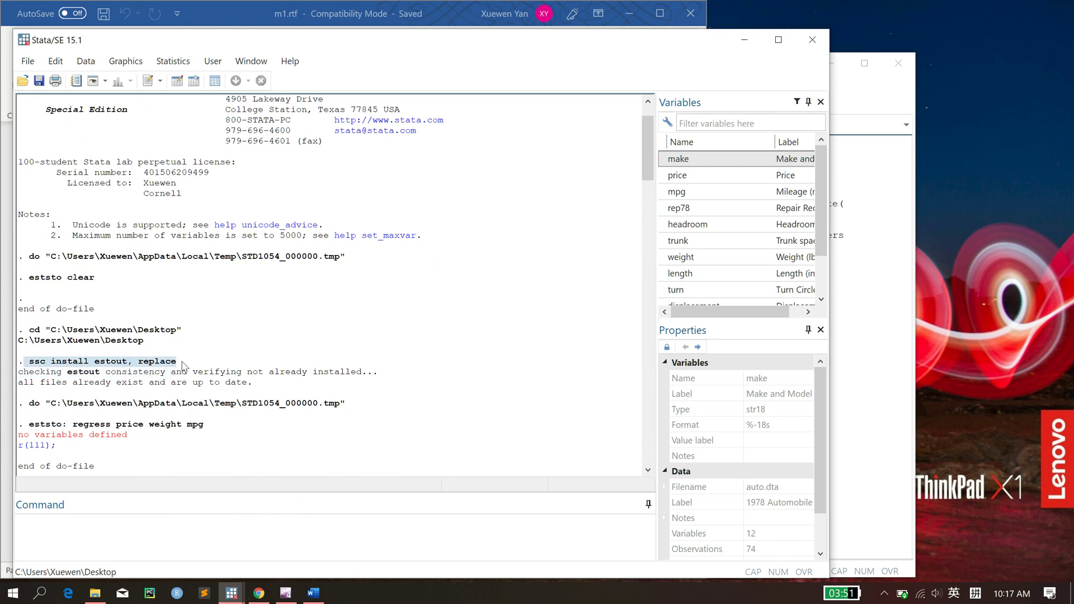
right_click(582, 285)
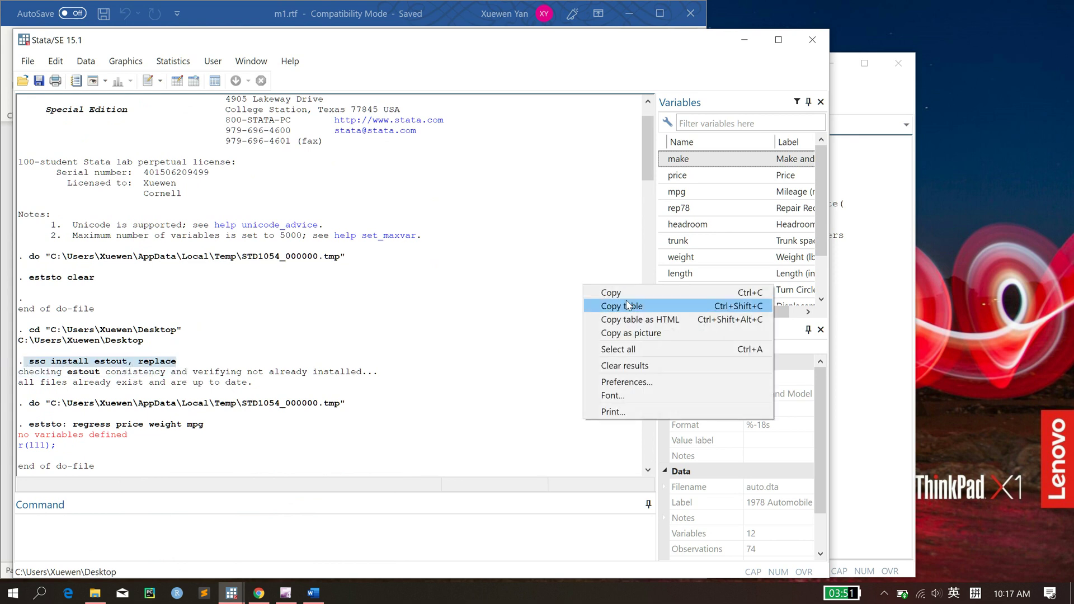
left_click(674, 366)
Paste 'ssc install estout, replace' into the Command box and run it
left_click(91, 541)
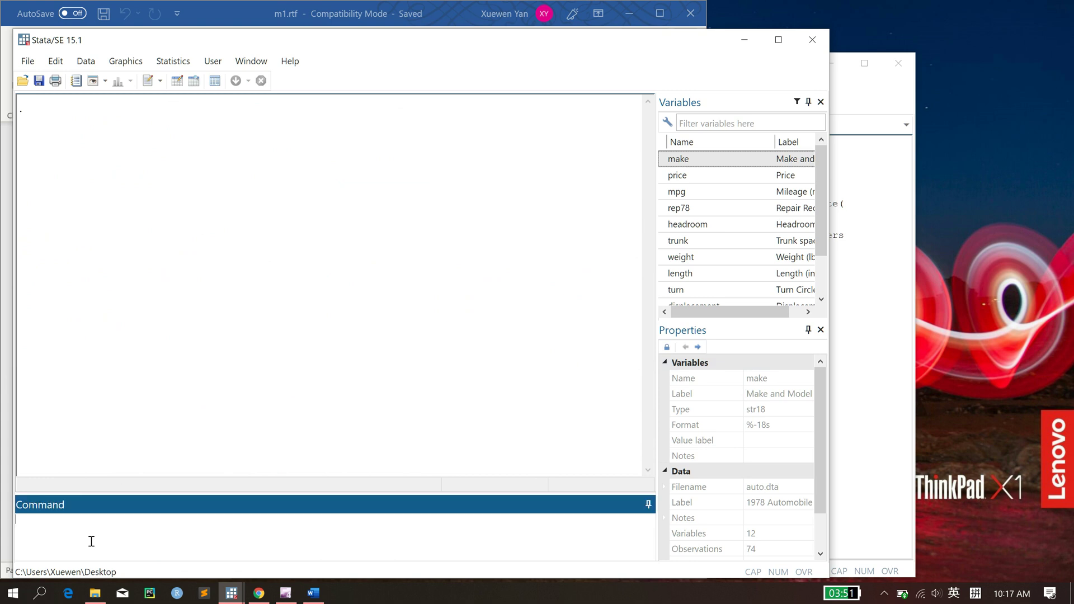
key("ctrl+v")
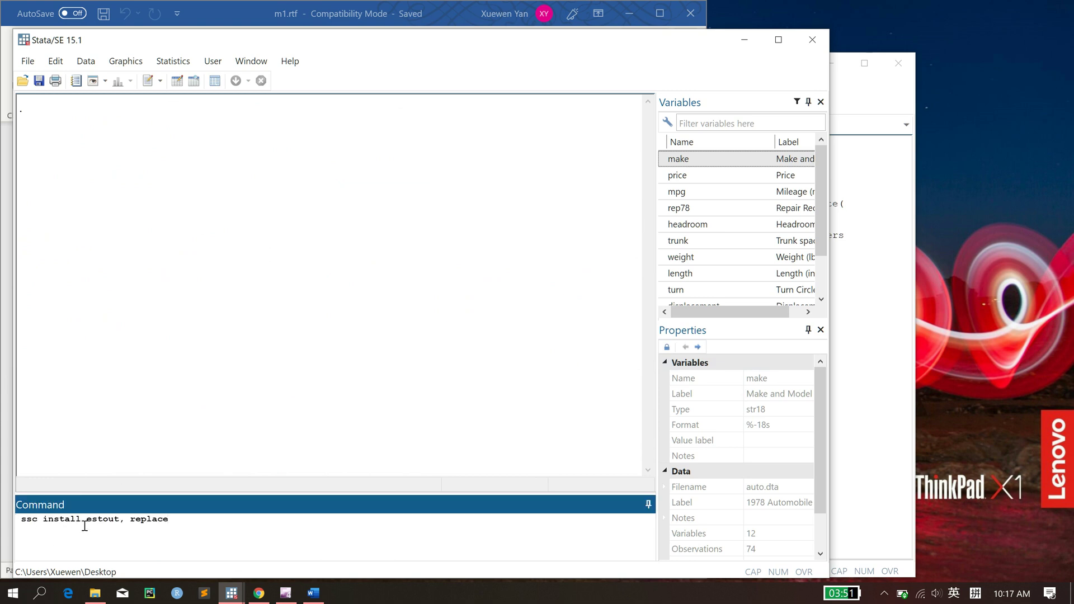
triple_click(107, 521)
key("ctrl+c")
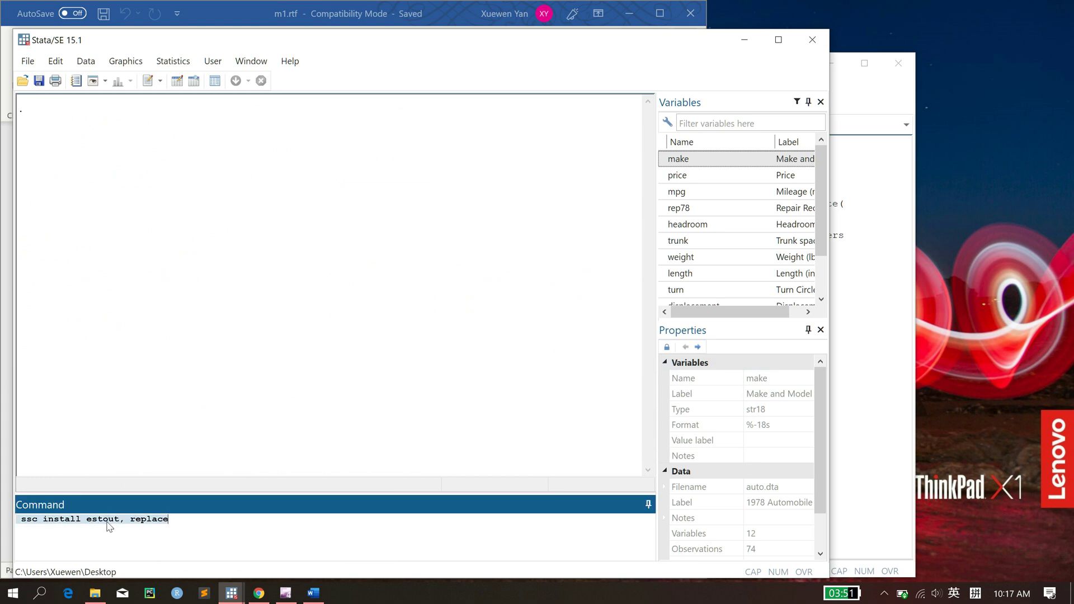
left_click(199, 532)
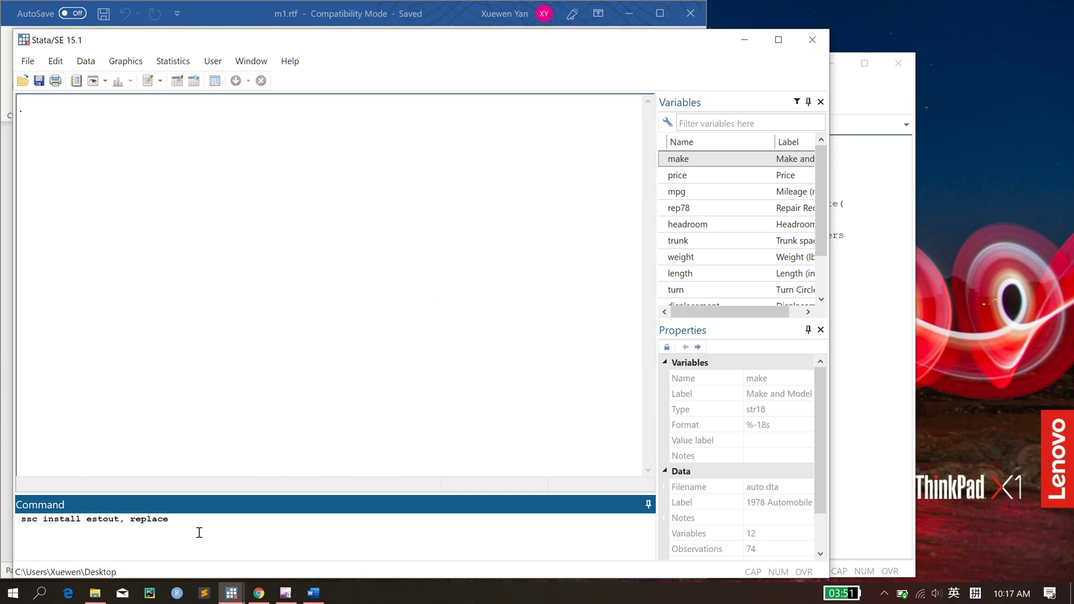
key("Return")
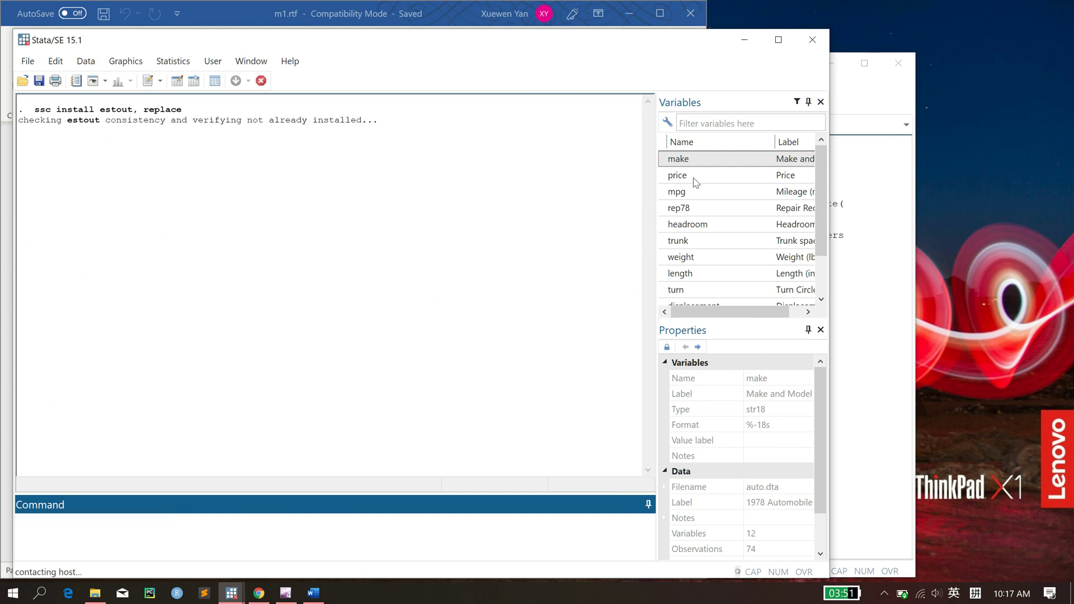
Add the comment line '** ssc install estout, replace' below sysuse auto in the do-file
left_click(856, 272)
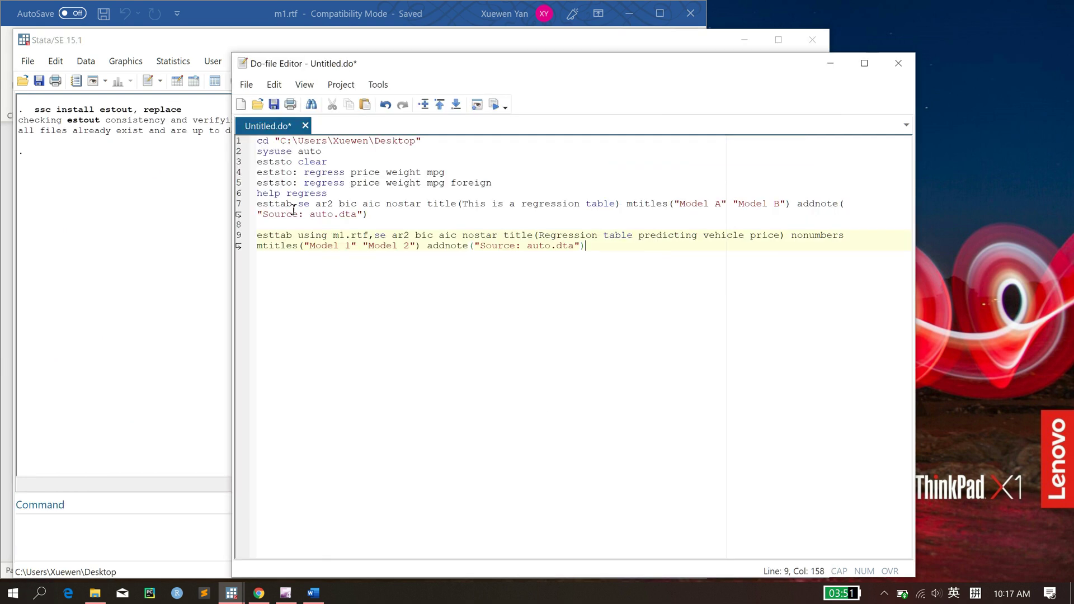
left_click(330, 154)
key("Return")
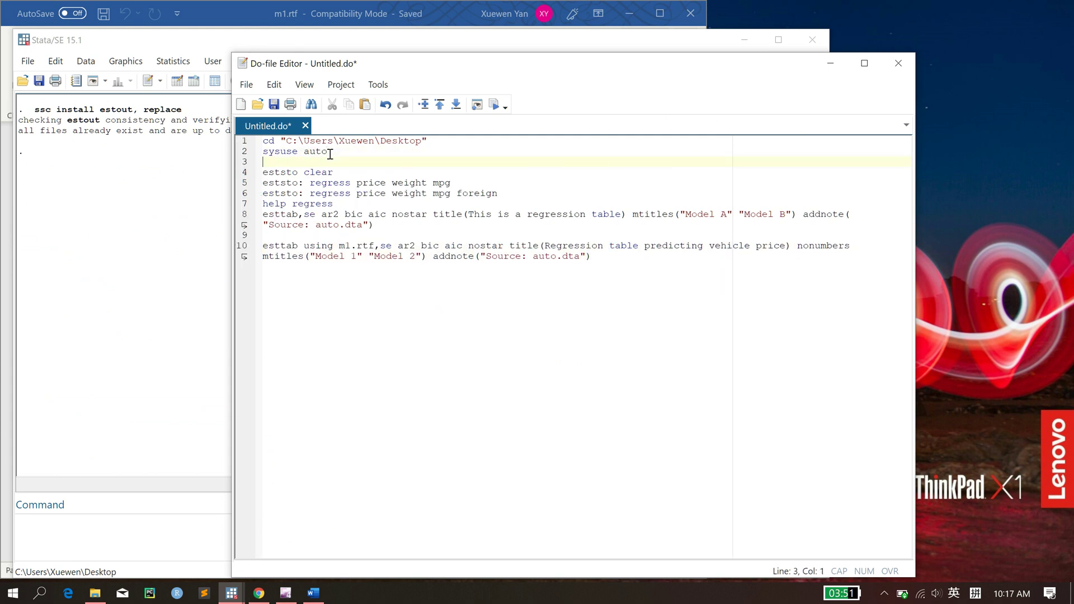
type("**")
key("ctrl+v")
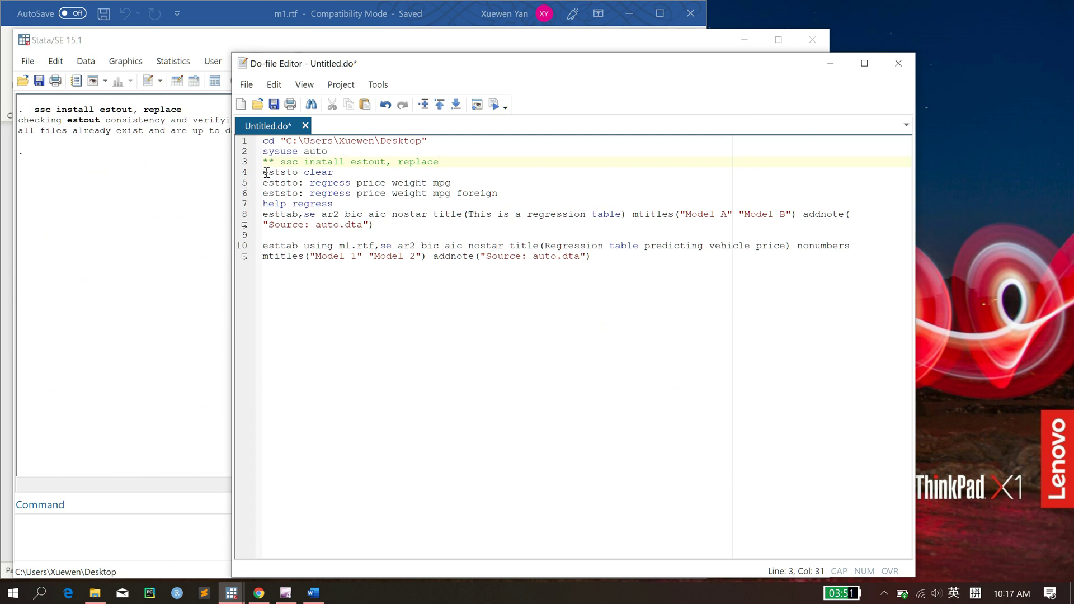
Review the eststo clear and first eststo regression lines, then return to the Command box
scroll(267, 173, "up", 1)
left_click_drag(263, 178, 352, 181)
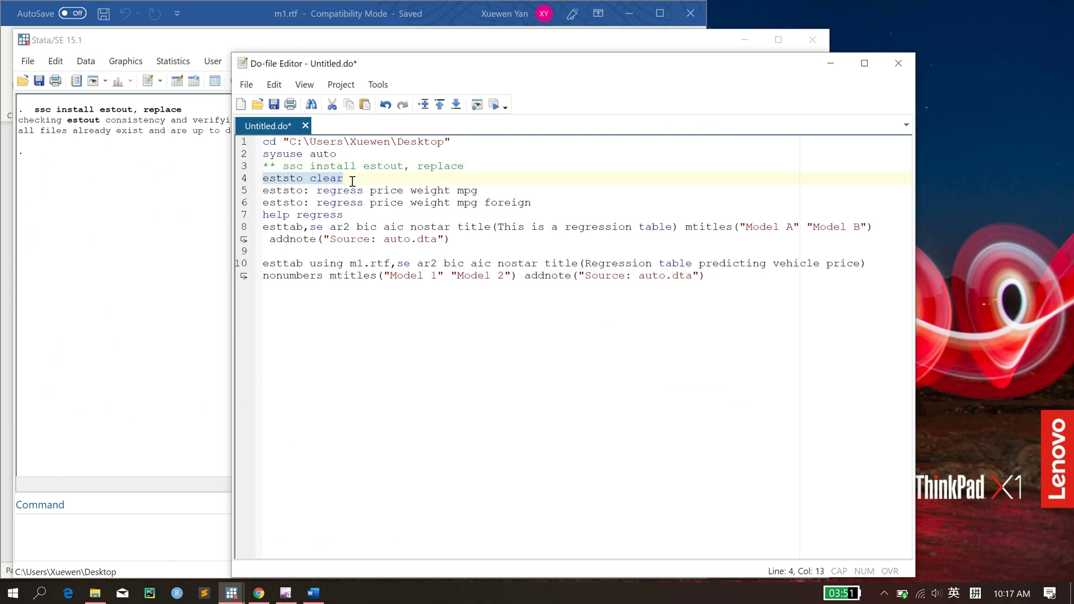
triple_click(318, 191)
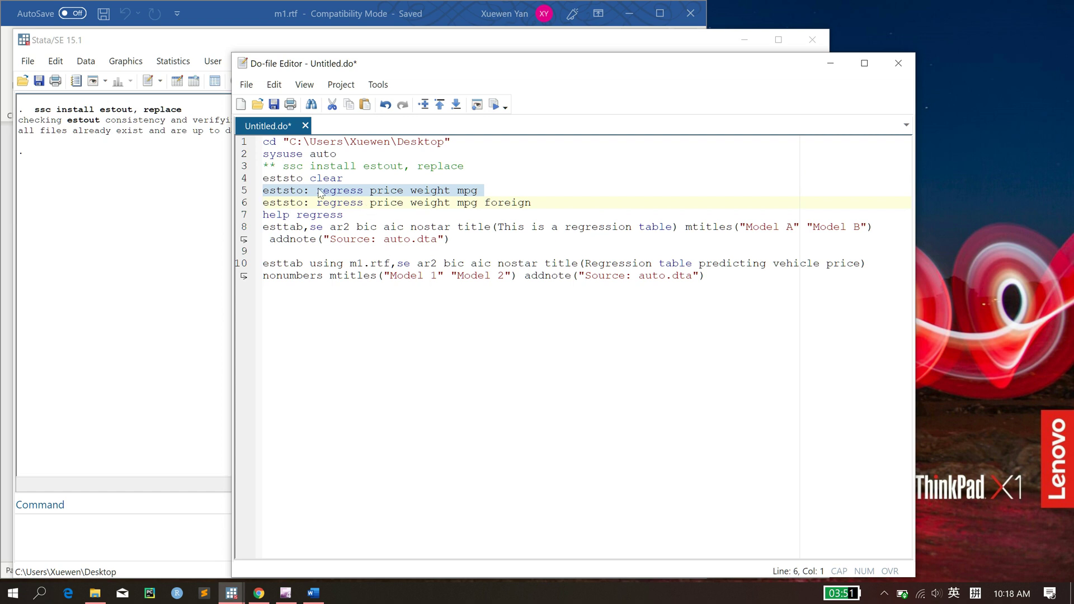
left_click_drag(262, 177, 367, 175)
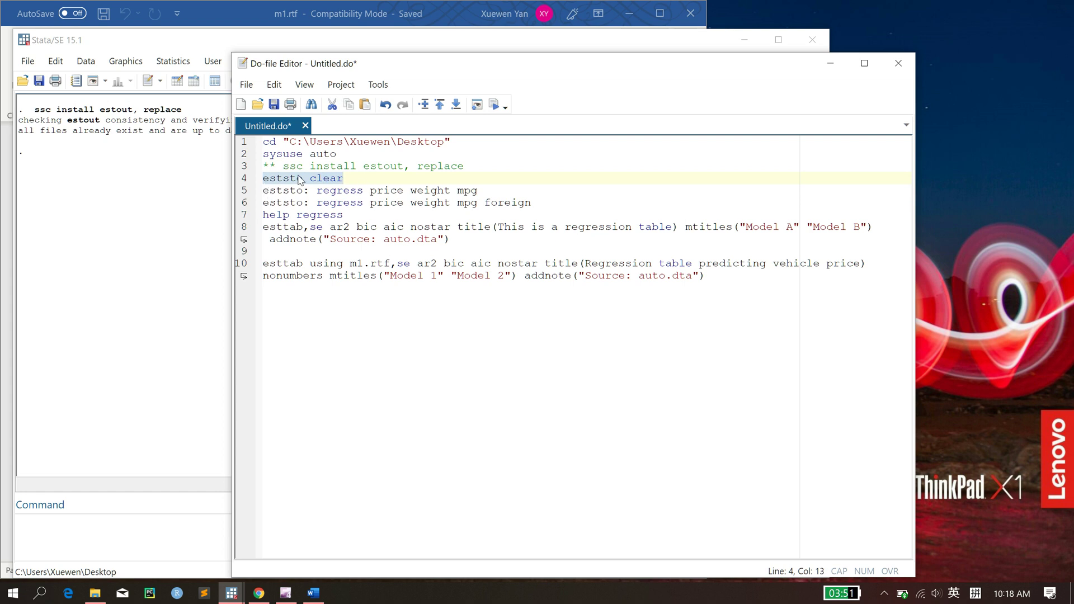
left_click(120, 521)
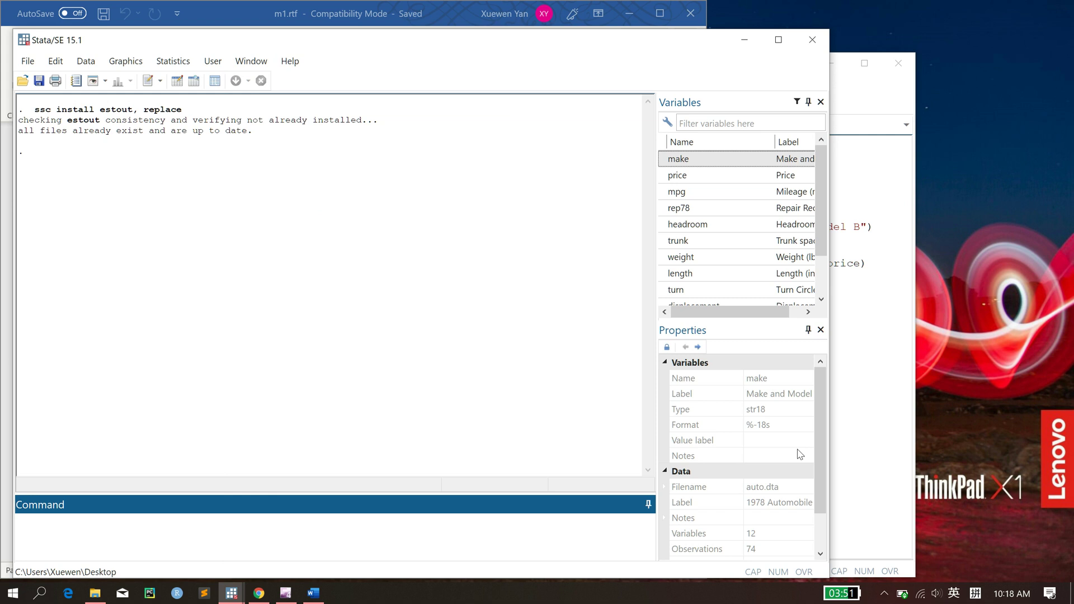
Run 'help estout' to open its help page, then bring the do-file back in front
type("help estout")
key("Return")
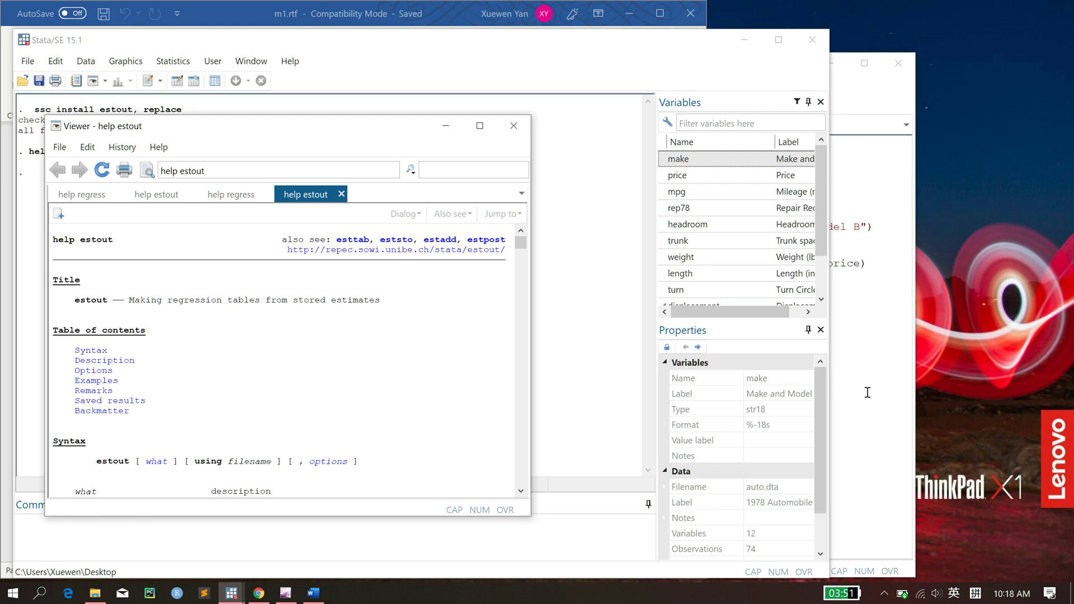
left_click(867, 392)
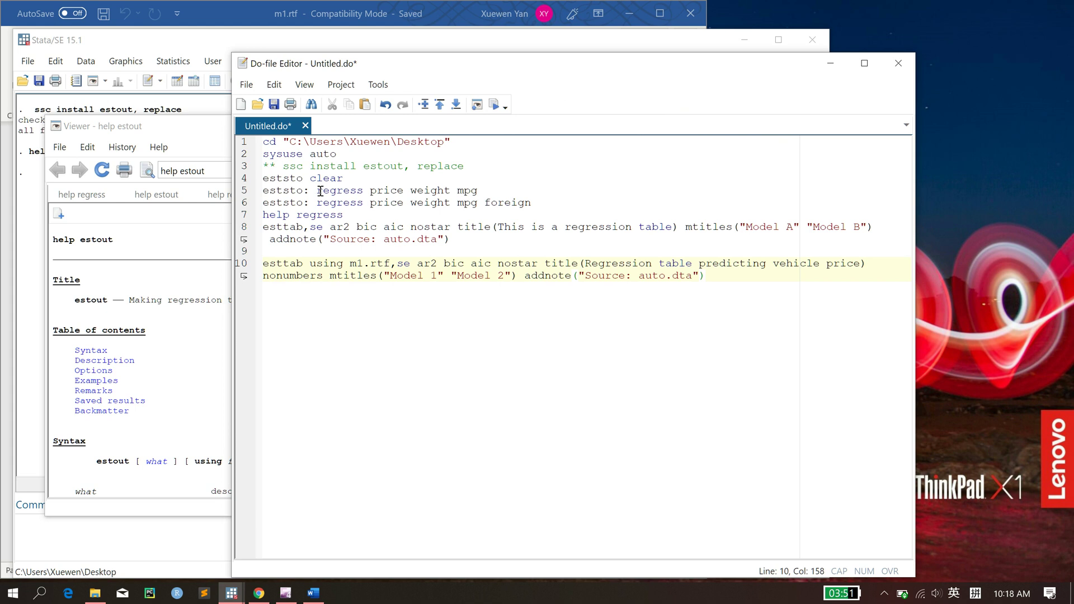
Run the eststo regression of price on weight mpg, then the one adding foreign
left_click_drag(319, 191, 489, 193)
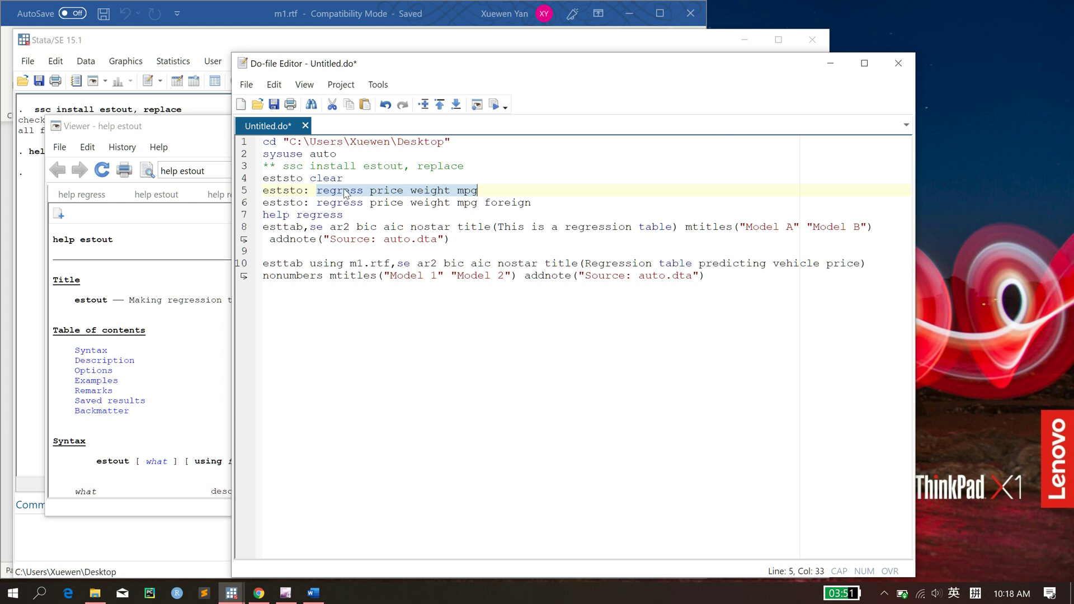
left_click_drag(265, 191, 497, 191)
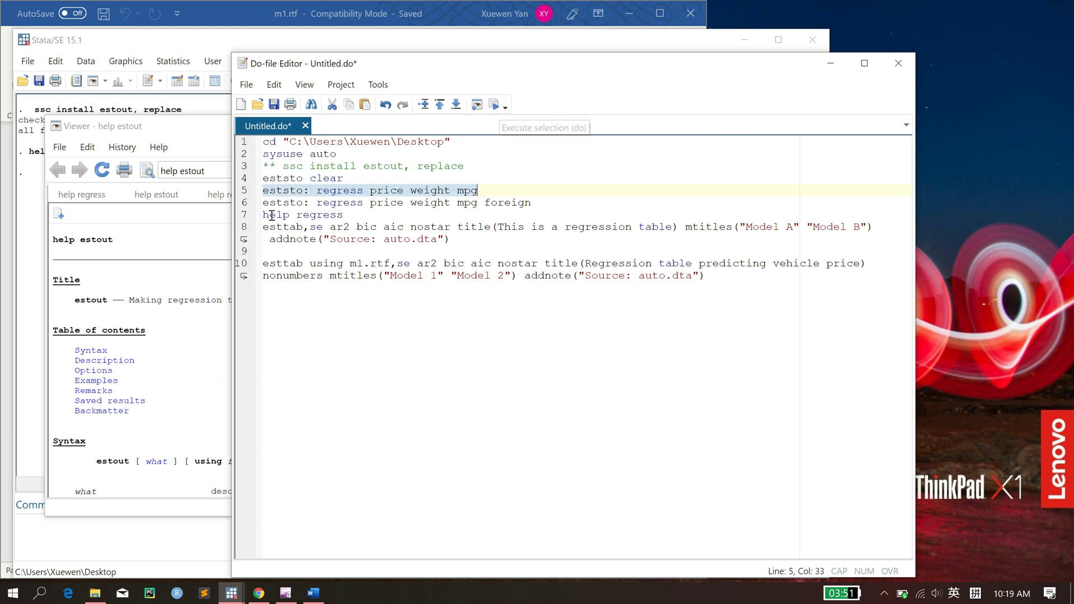
left_click(492, 105)
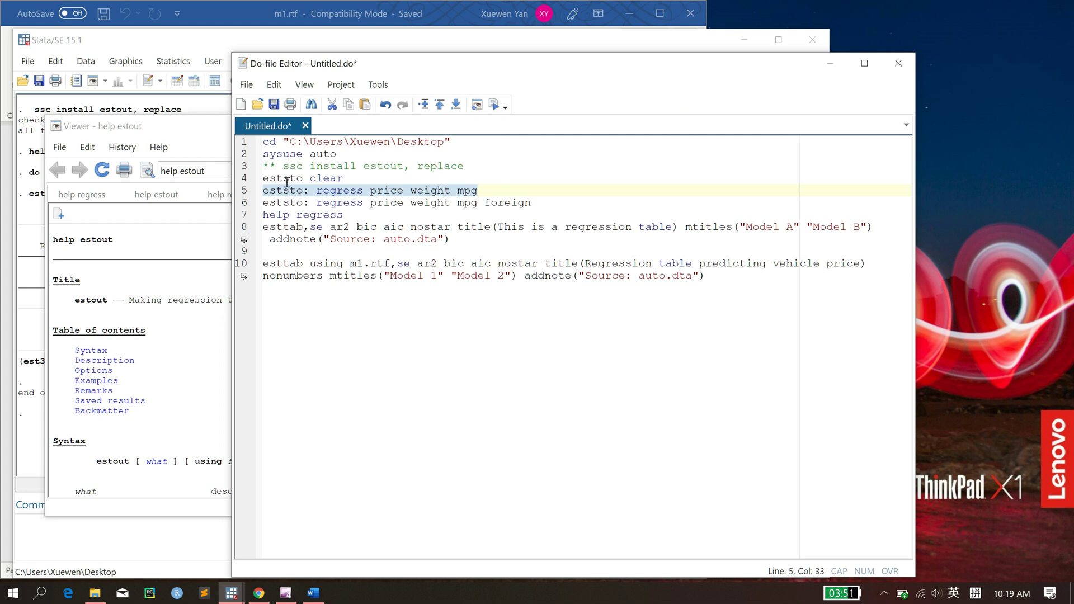
triple_click(360, 203)
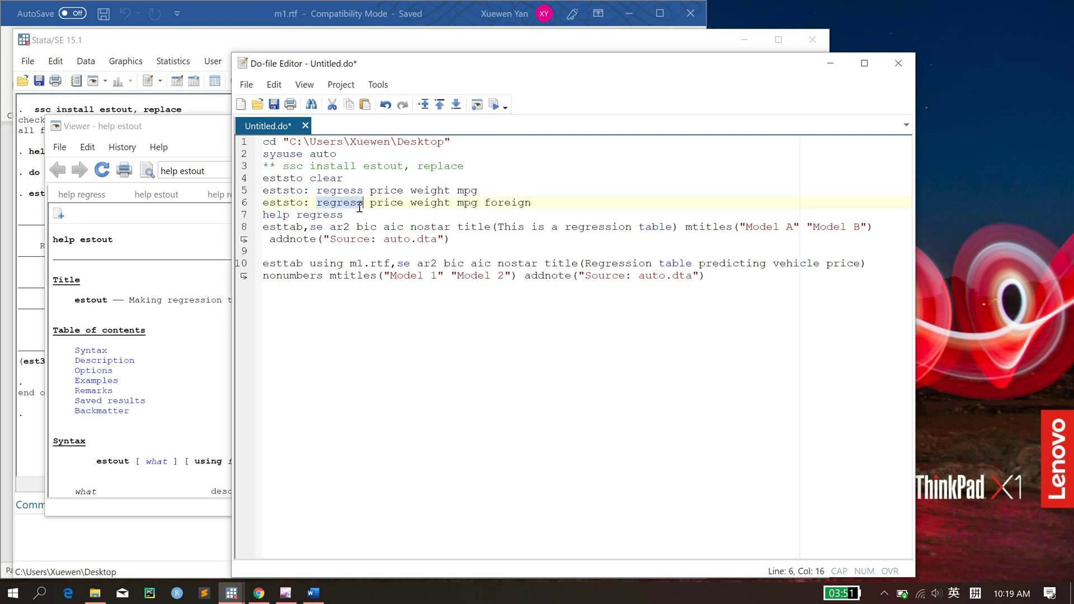
left_click(493, 105)
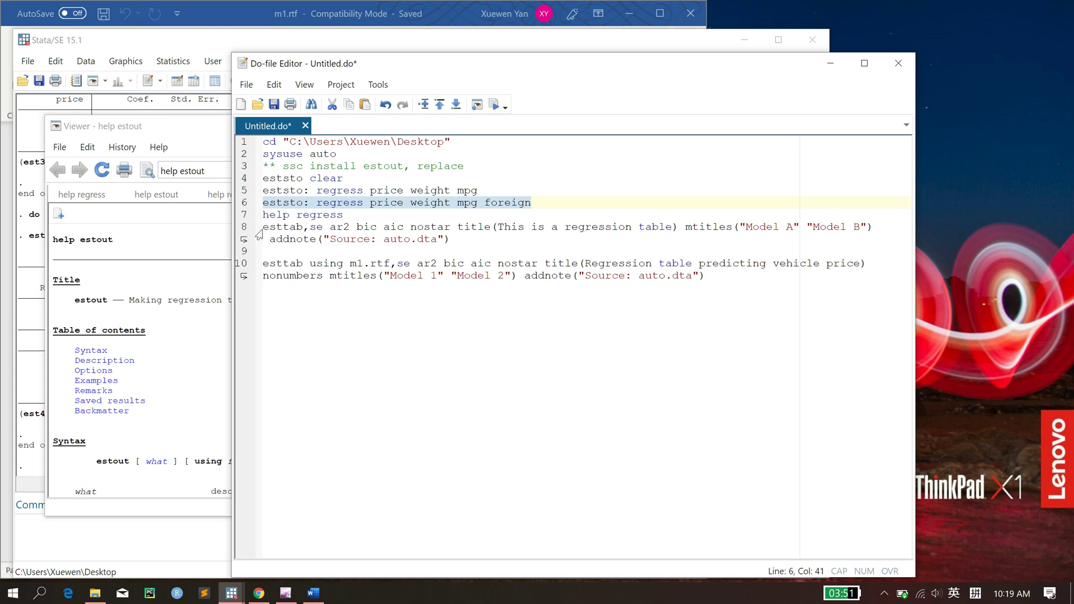
Place the caret right after 'esttab' on the first esttab command line
left_click_drag(259, 235, 259, 252)
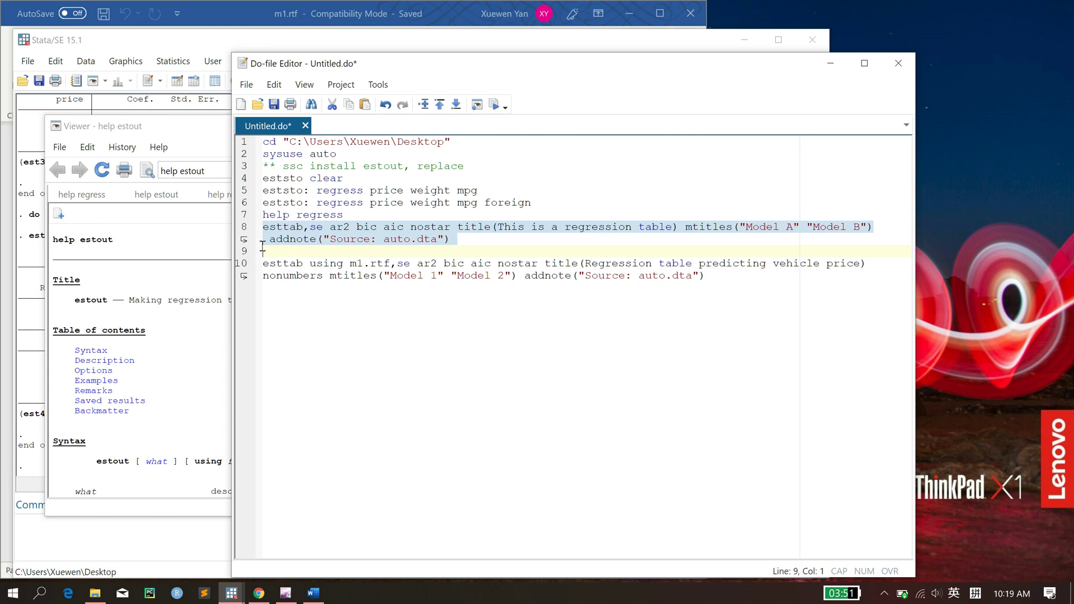
left_click(334, 232)
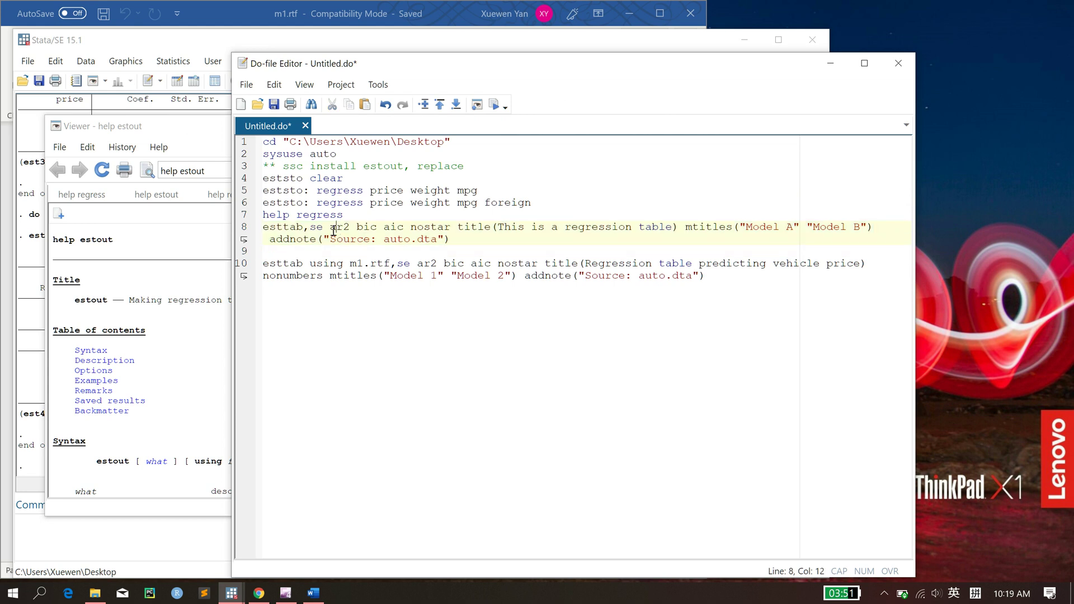
left_click_drag(309, 226, 476, 237)
triple_click(476, 237)
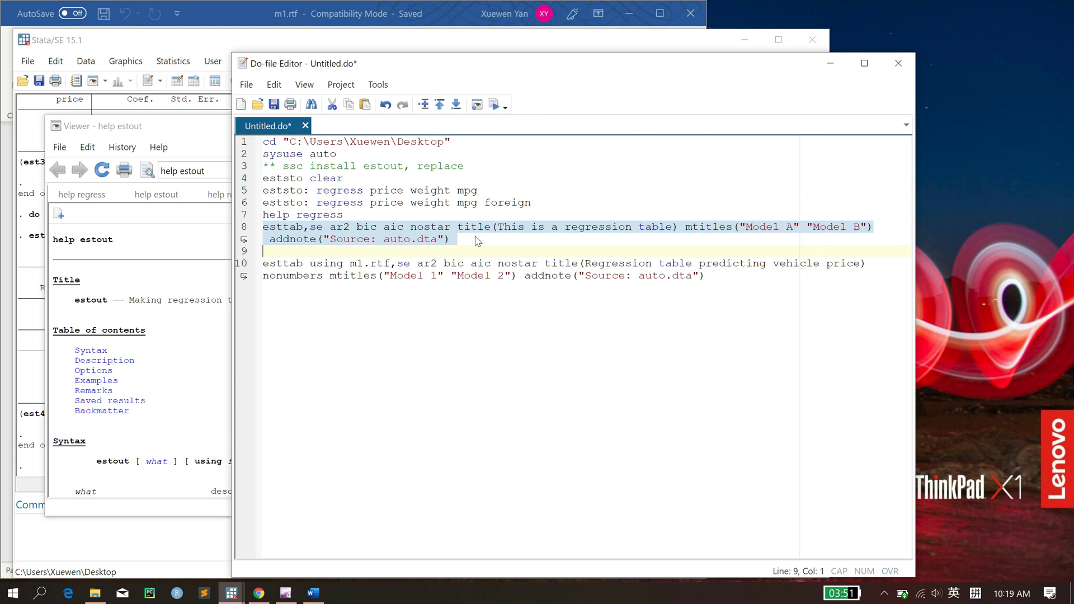
left_click(477, 240)
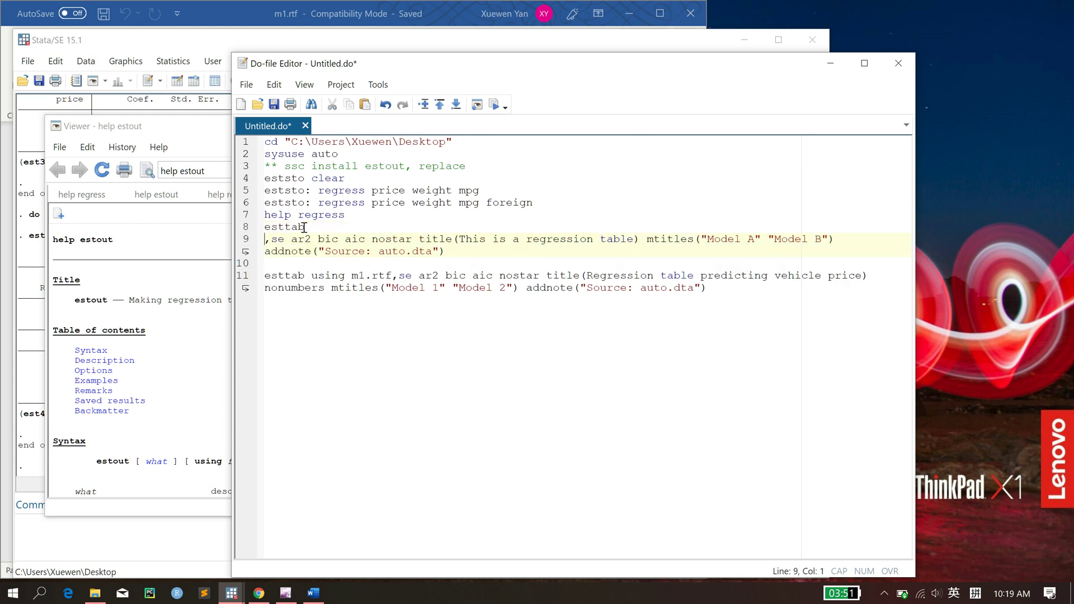
Break the line after 'esttab', run the bare esttab command, and check its table
key("Return")
double_click(287, 226)
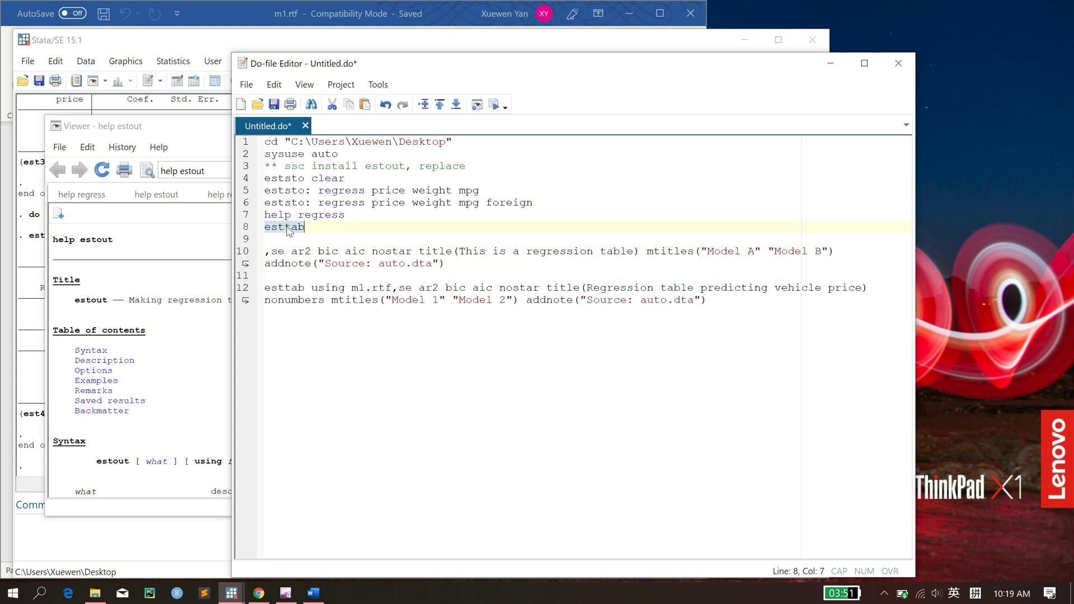
left_click(489, 106)
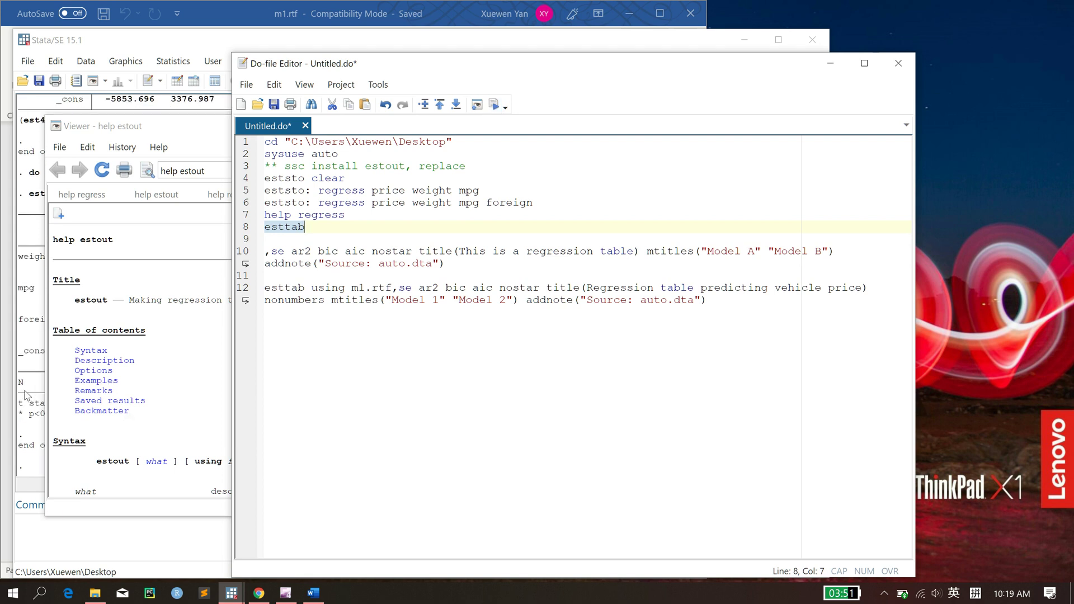
left_click_drag(435, 206, 440, 410)
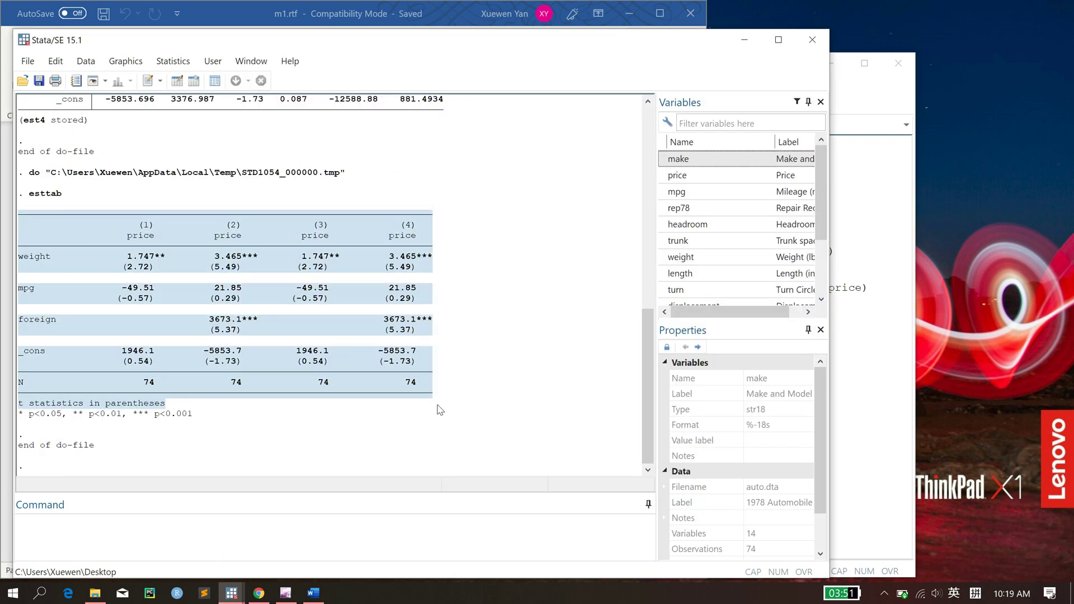
left_click(440, 410)
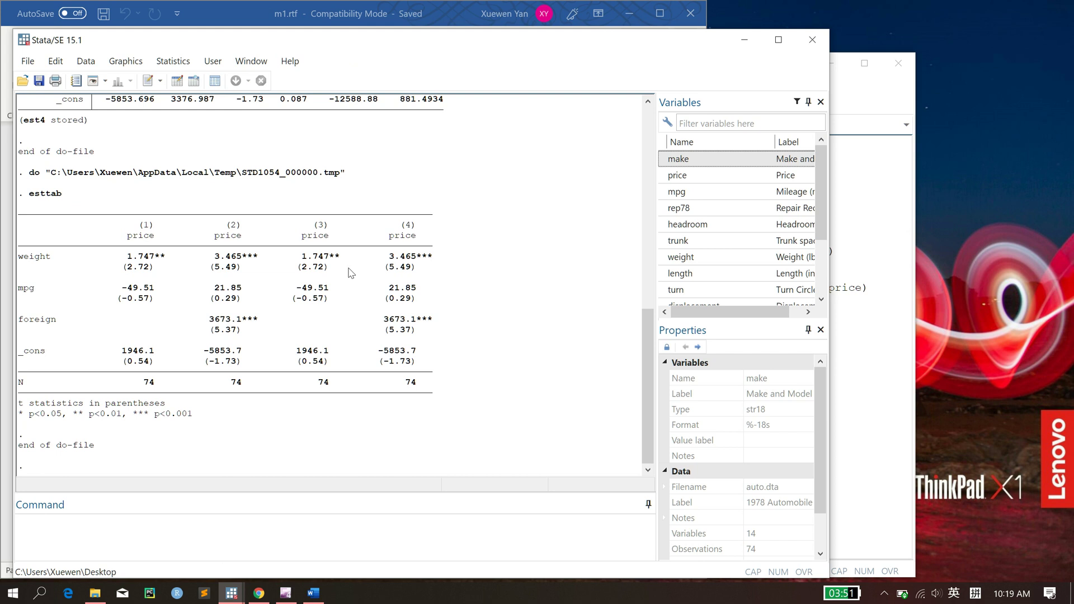
Move the do-file editor aside, review the eststo lines, and bring the Results table forward
left_click(884, 204)
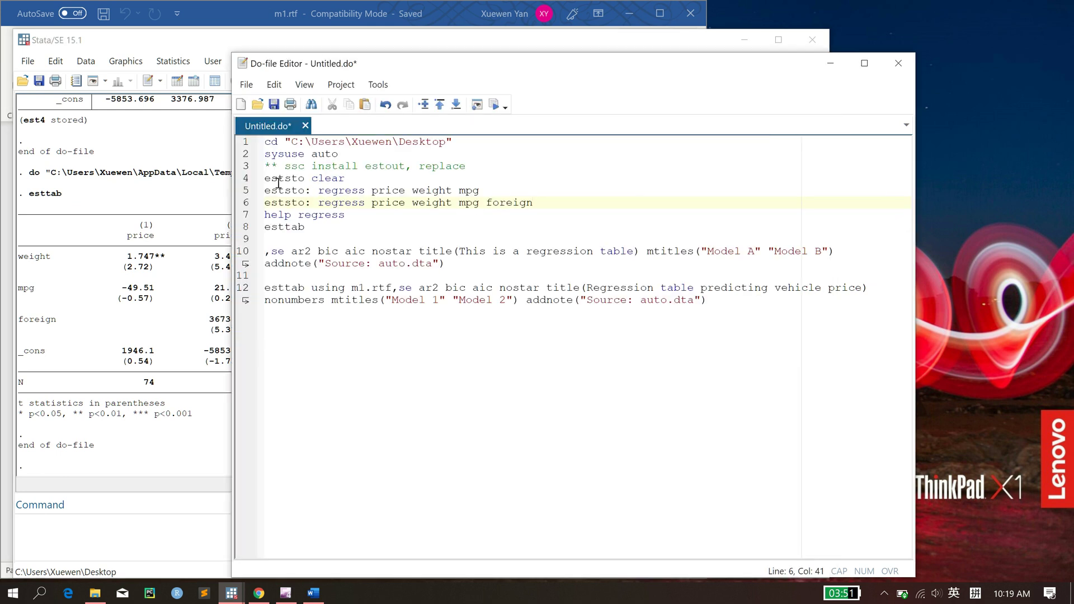
left_click_drag(266, 178, 349, 181)
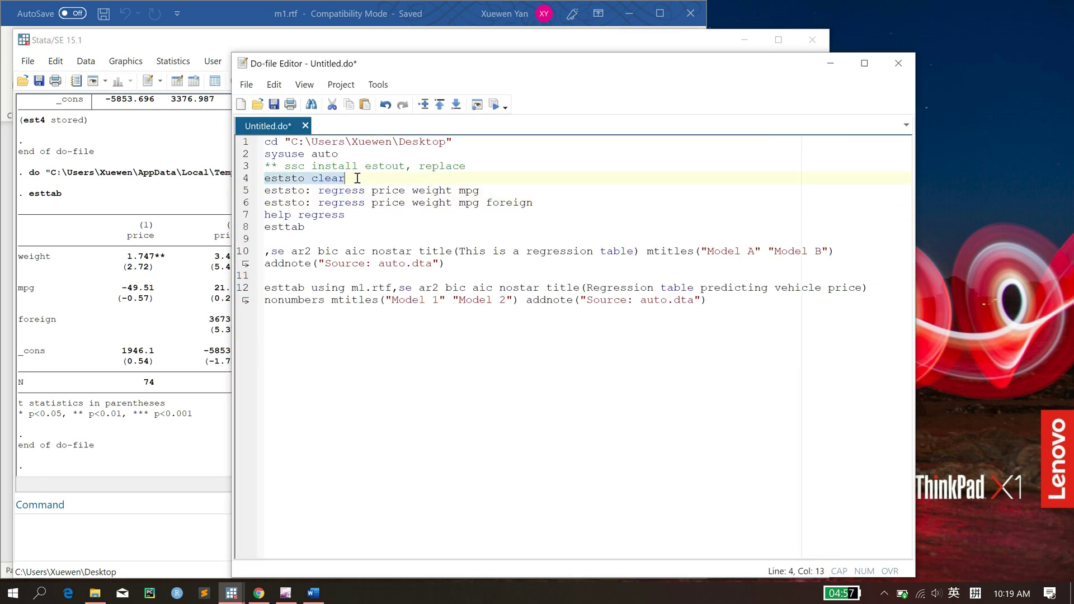
left_click_drag(516, 61, 746, 62)
double_click(550, 182)
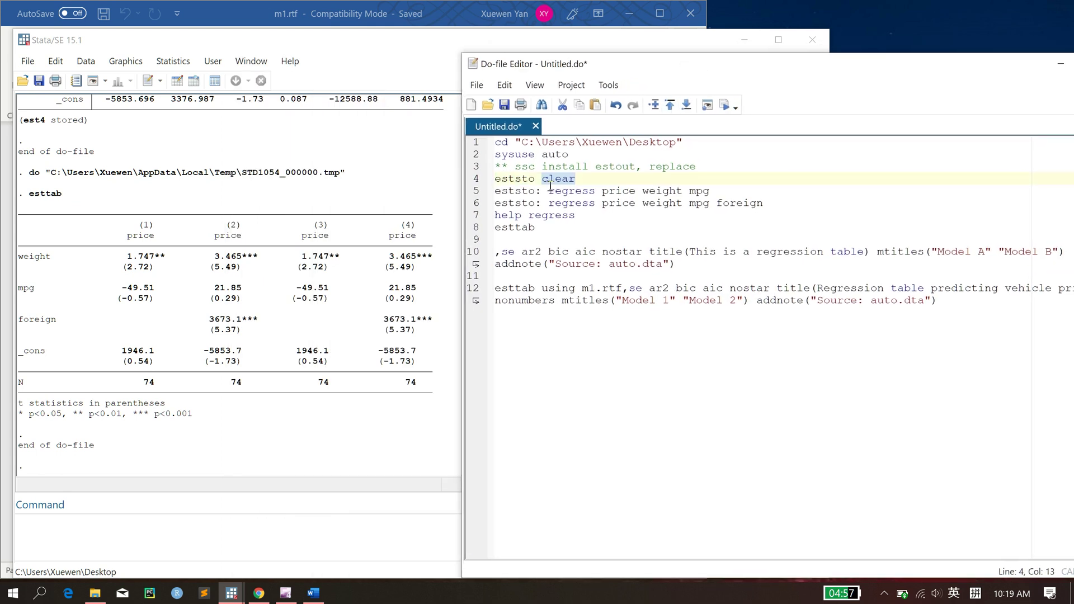
left_click_drag(551, 186, 1038, 206)
left_click(182, 306)
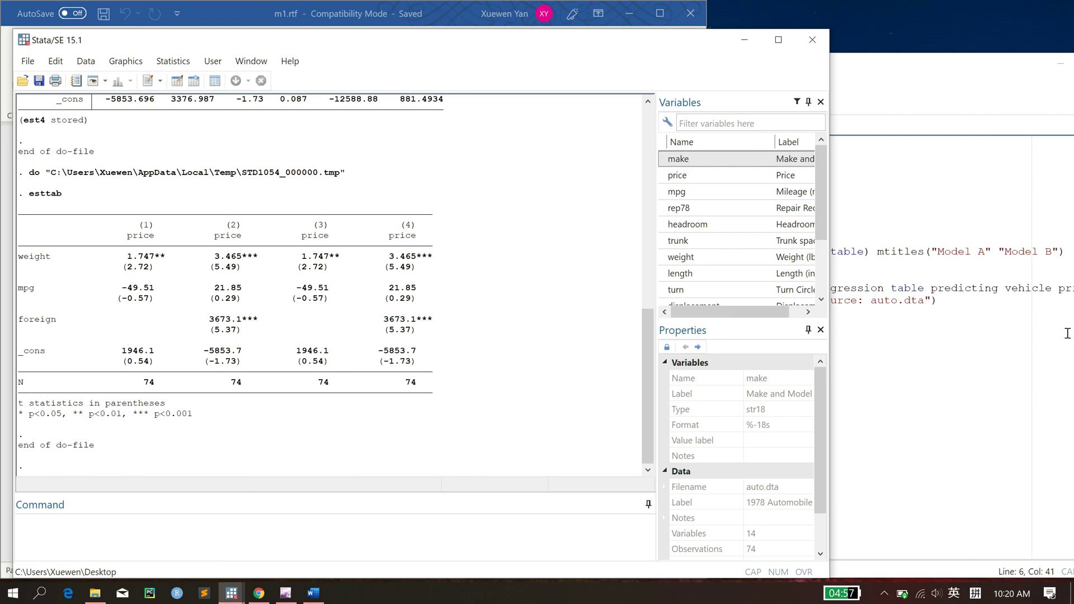
Rejoin the ',se ar2 ...' options onto the esttab line with Backspace
left_click(998, 309)
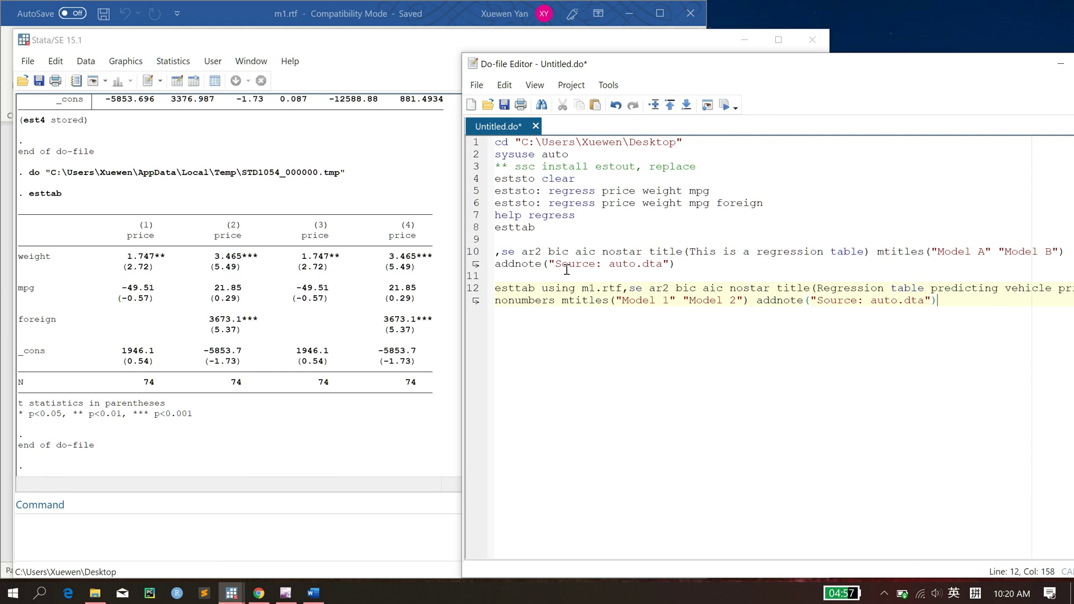
left_click(496, 252)
key("BackSpace")
key("BackSpace")
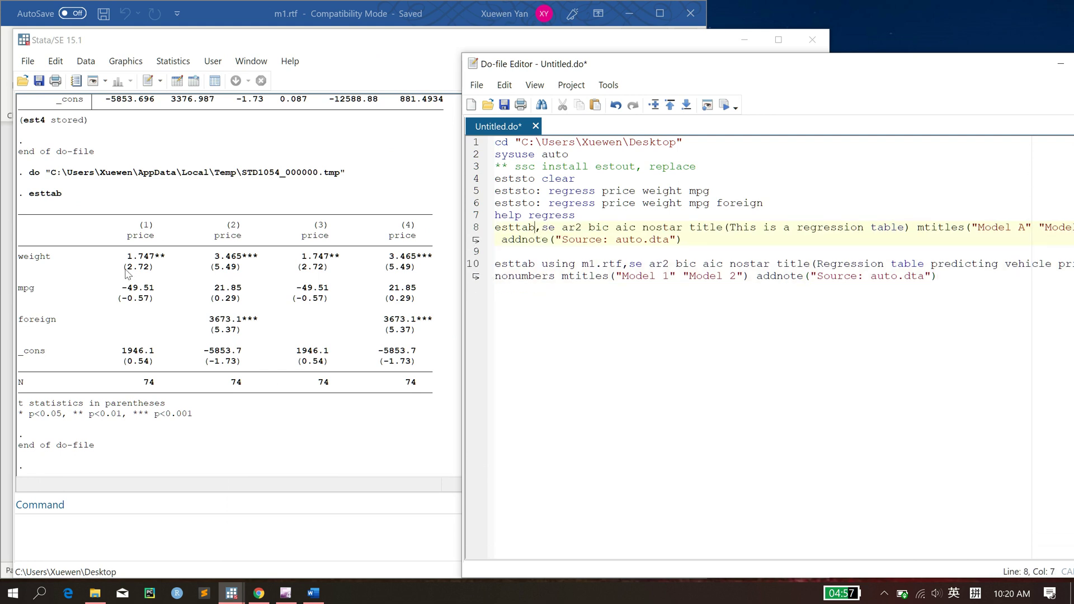
Inspect the results table: t statistics, weight coefficient 1.747, stars on 3.465, significance footnote
left_click_drag(124, 268, 435, 269)
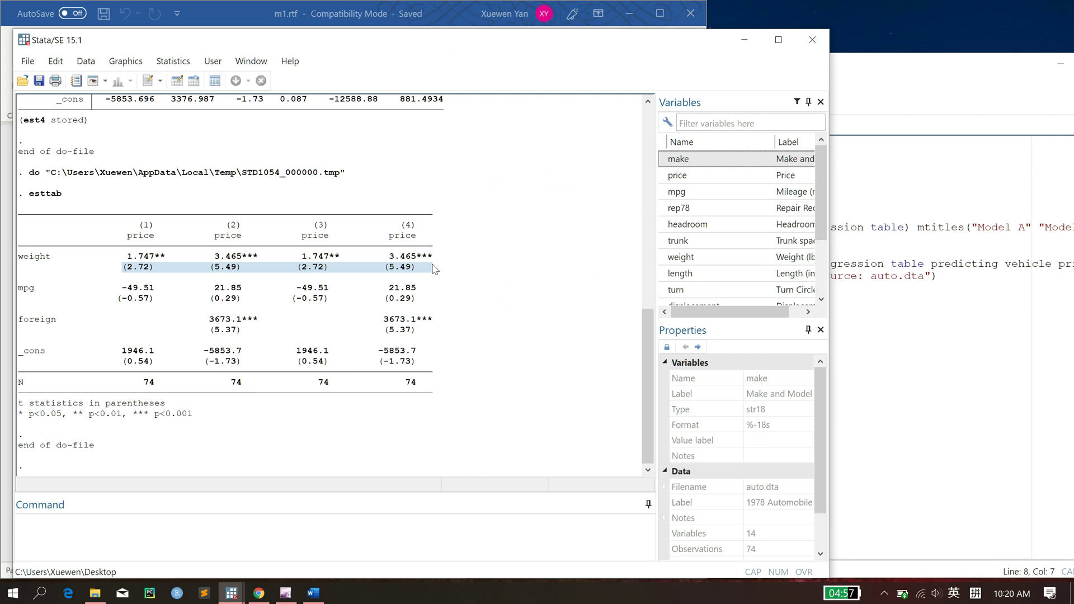
left_click(152, 283)
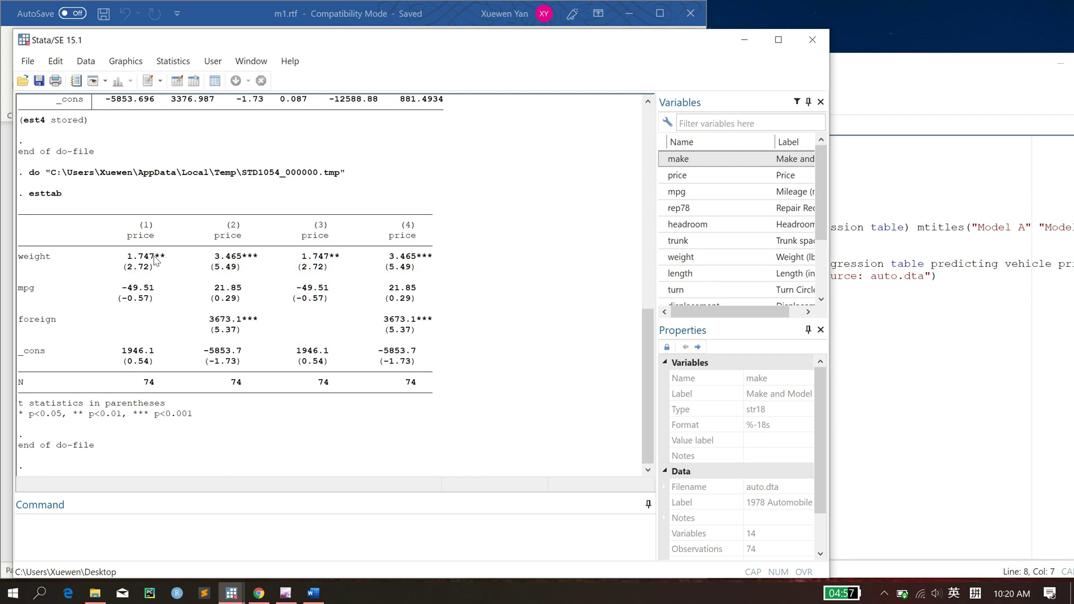
left_click_drag(147, 257, 166, 257)
left_click_drag(236, 257, 259, 258)
left_click(259, 259)
left_click_drag(25, 421, 227, 419)
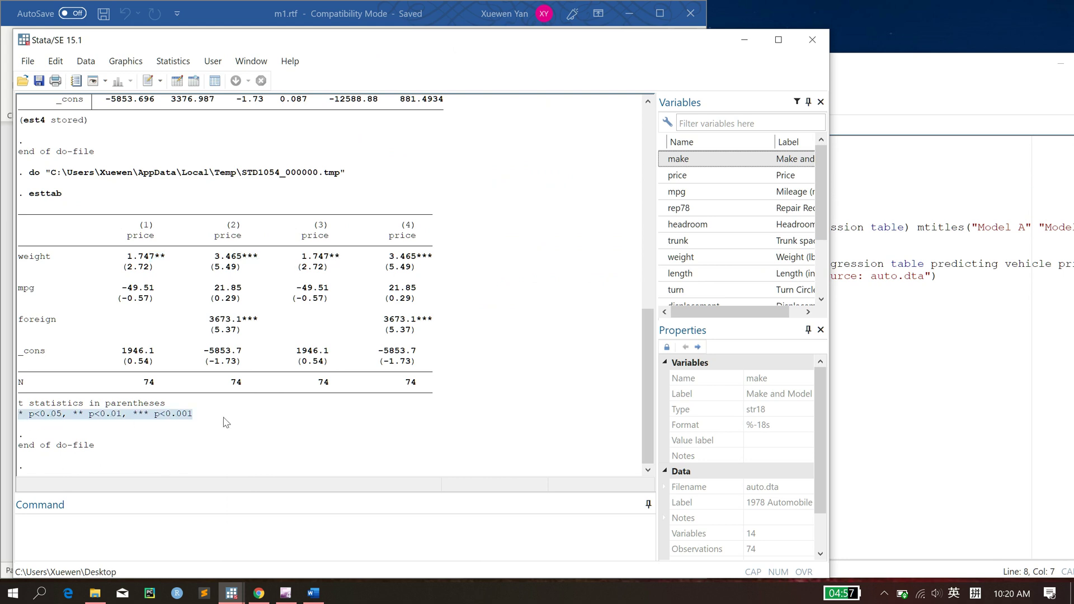
left_click(227, 419)
Review the esttab options se, ar2, bic, aic, nostar and title, moving the editor fully on screen
left_click(926, 285)
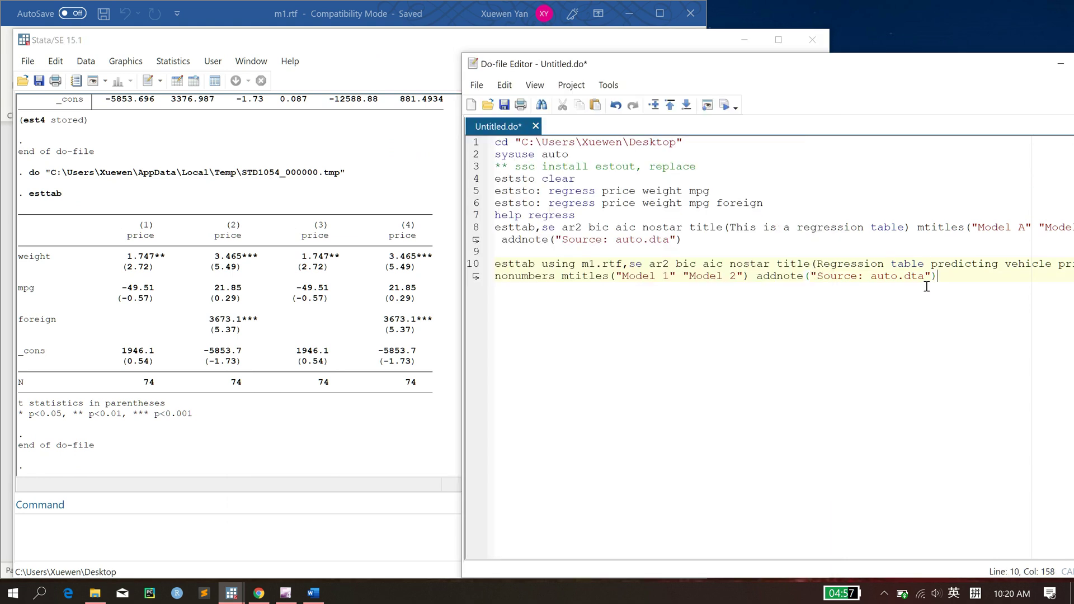
double_click(546, 228)
left_click_drag(563, 230, 584, 229)
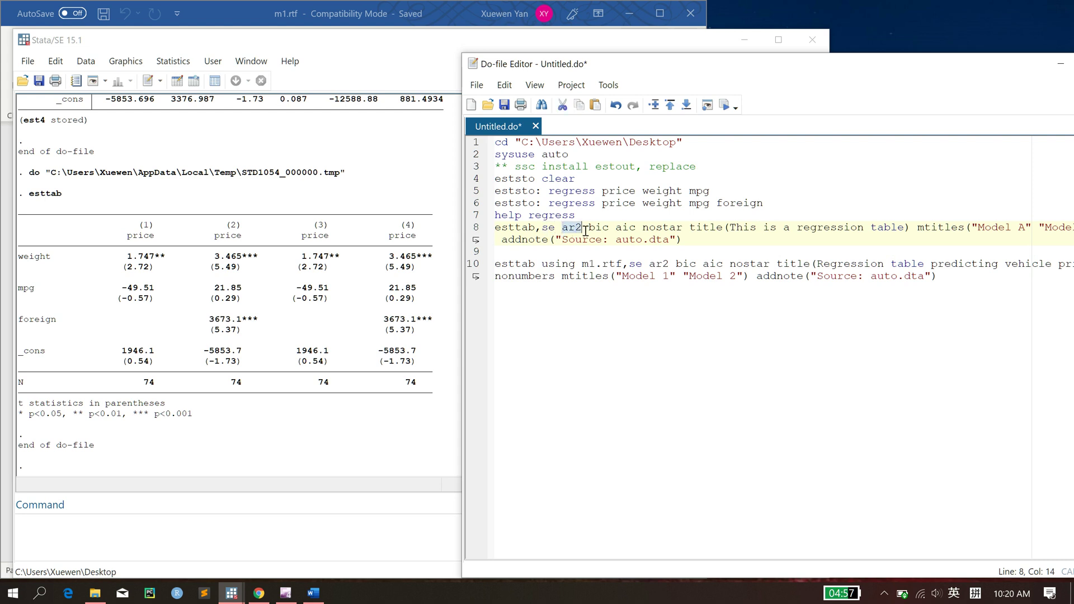
left_click(585, 230)
left_click_drag(591, 228, 684, 230)
left_click(645, 231)
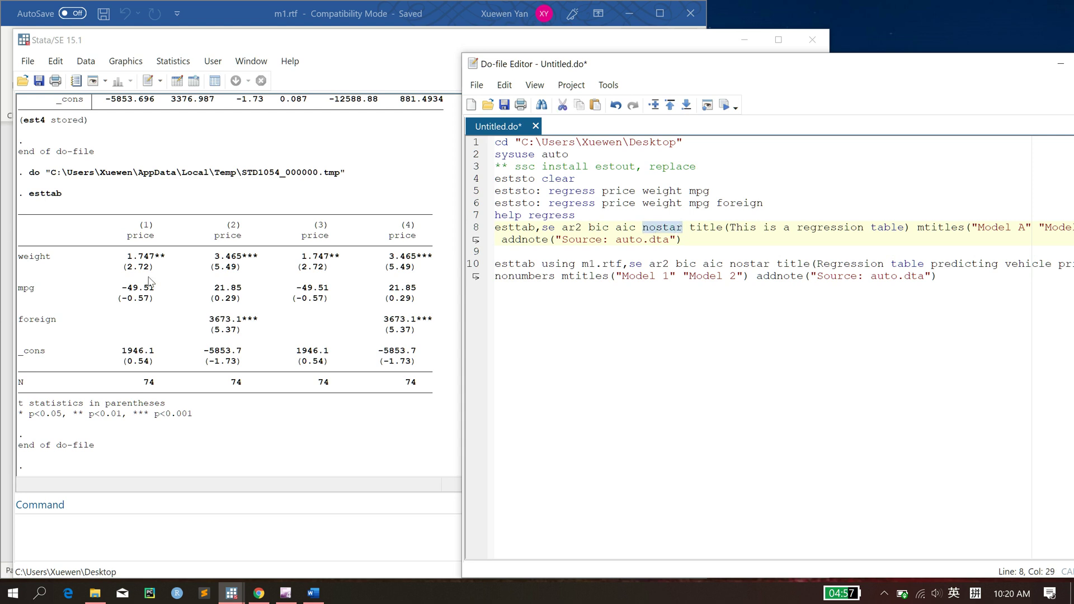
left_click(161, 261)
left_click(937, 237)
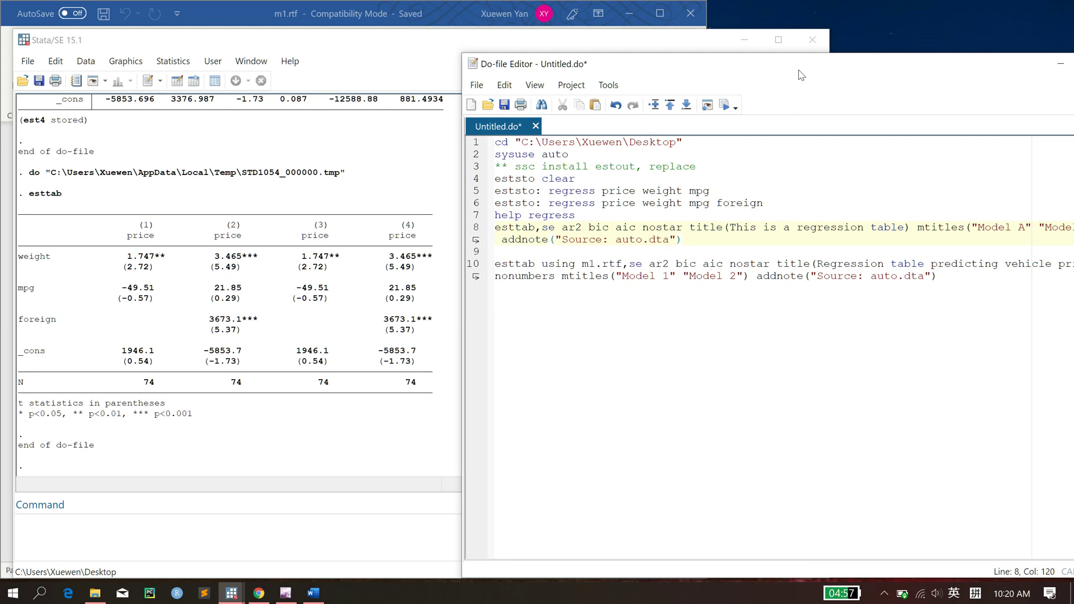
left_click_drag(801, 75, 666, 81)
left_click_drag(555, 231, 784, 237)
Prefix line 8's esttab title with 'Table 3: ', then review its options and lines 4–8
left_click(785, 237)
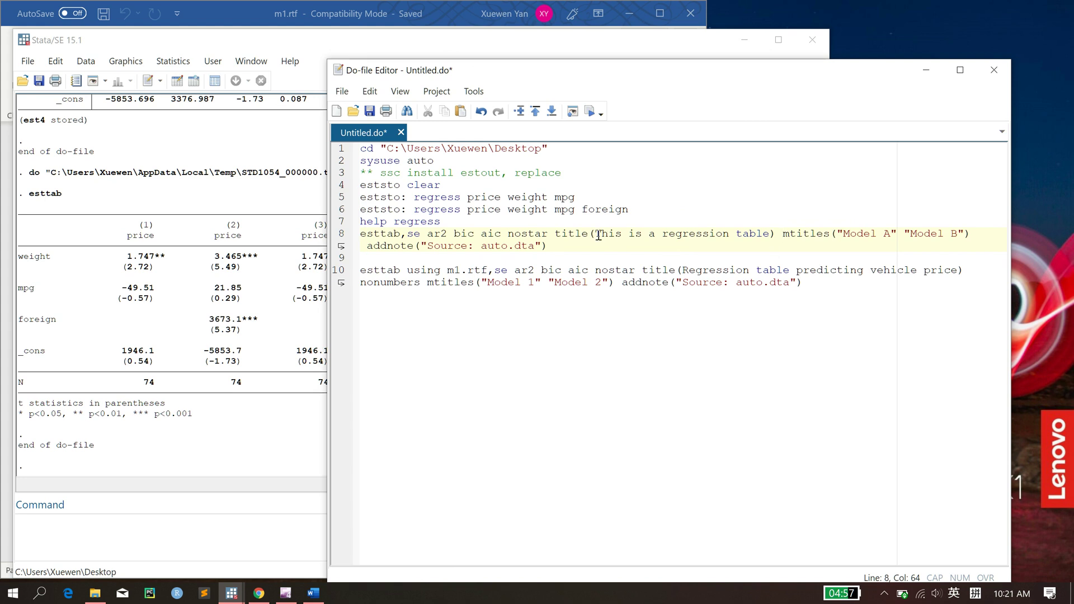
type("Table 3:")
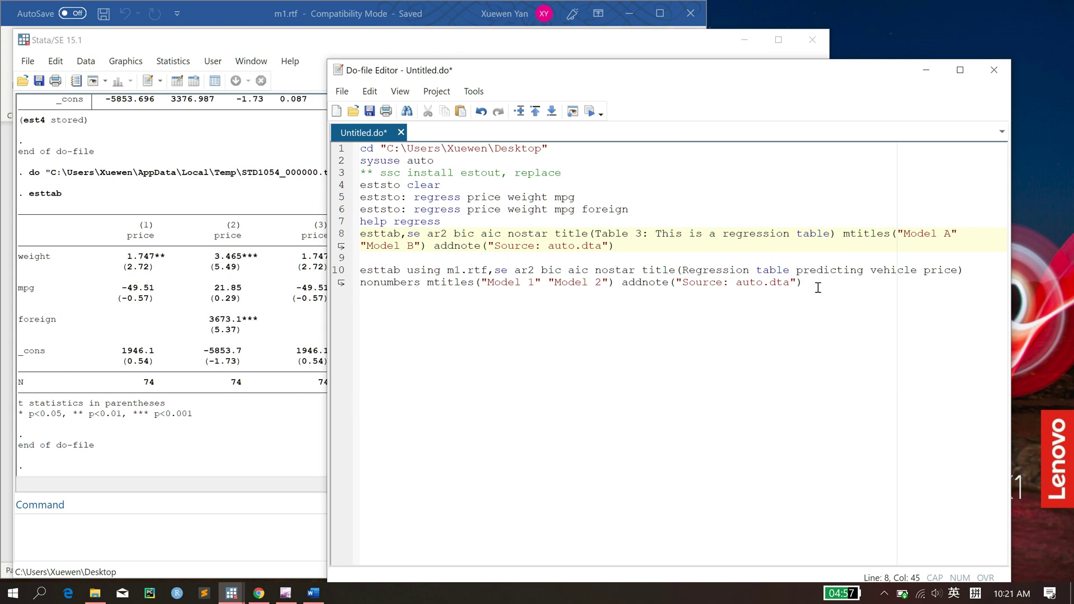
left_click_drag(844, 234, 890, 233)
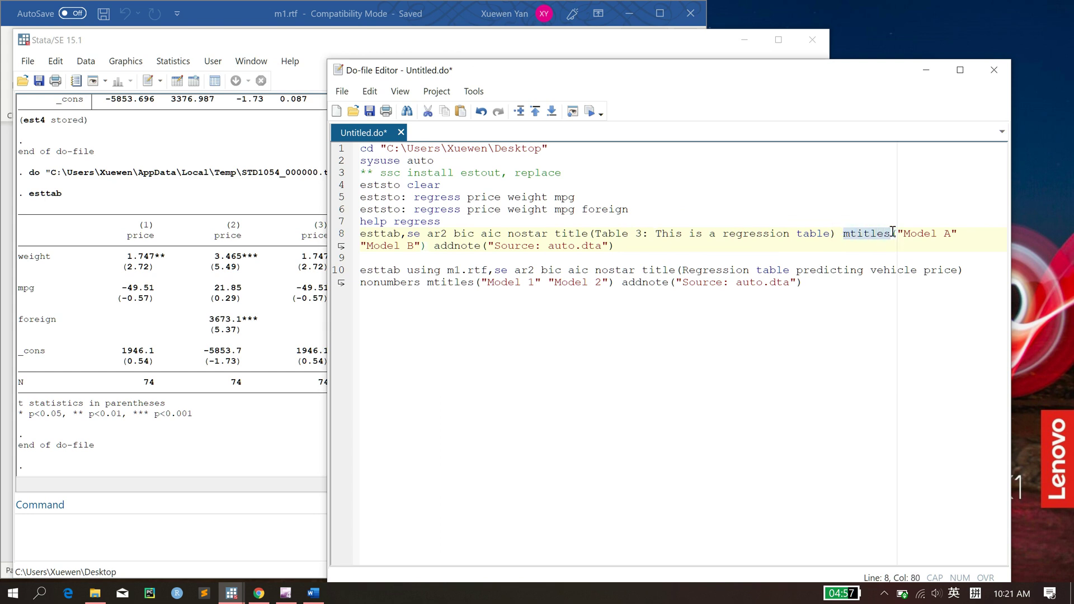
left_click(130, 222)
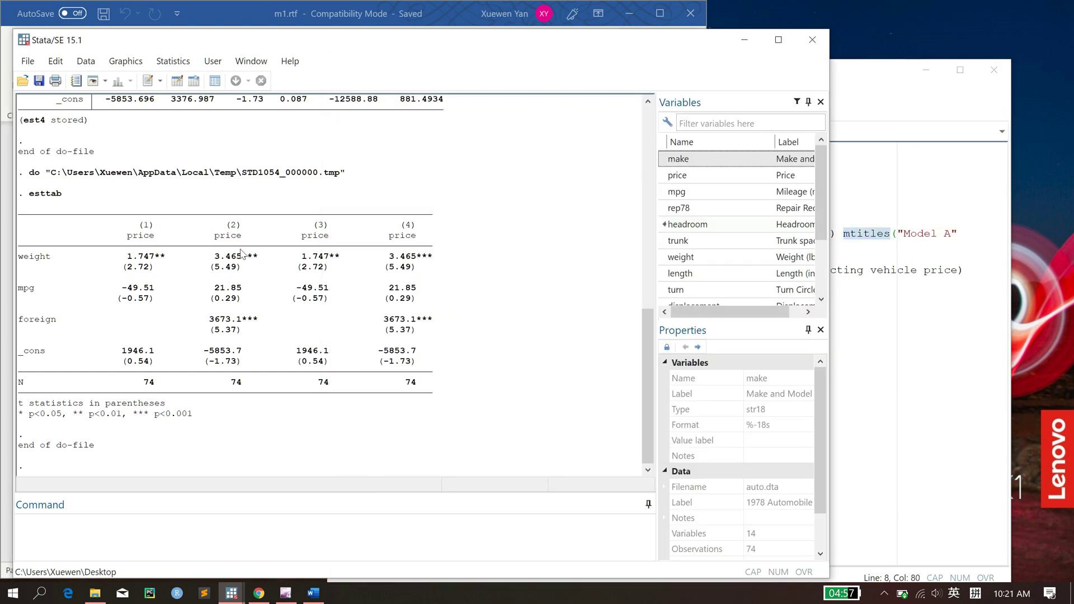
left_click(973, 244)
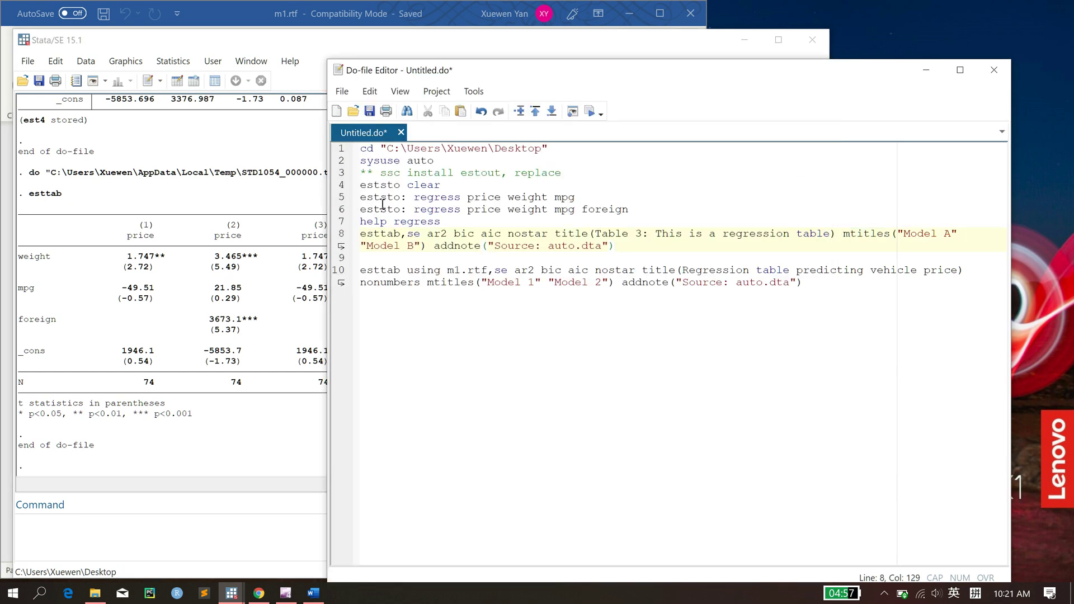
left_click_drag(431, 245, 621, 257)
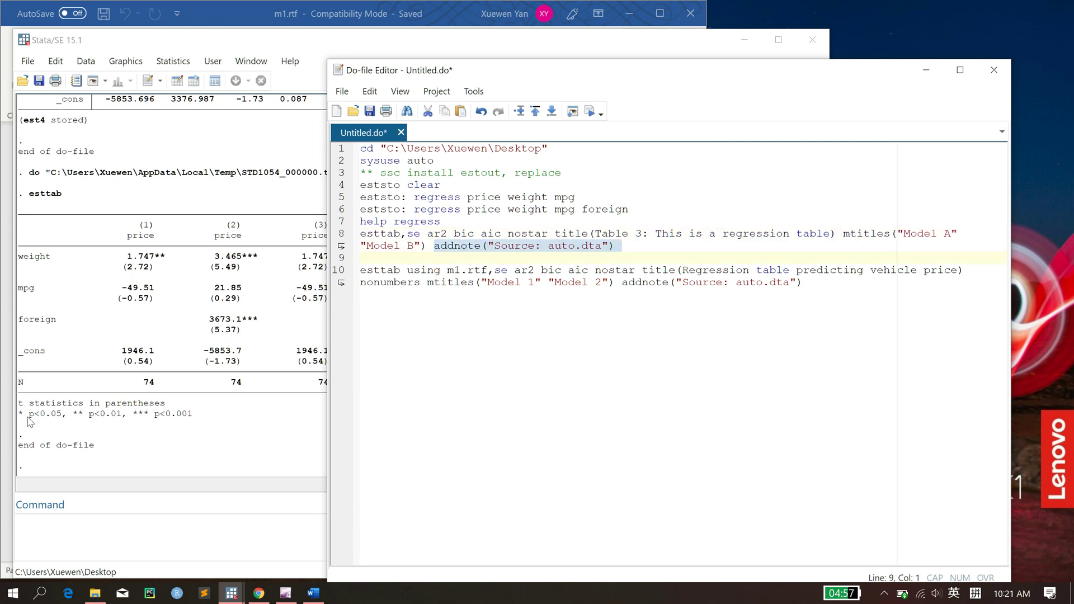
left_click_drag(360, 187, 347, 255)
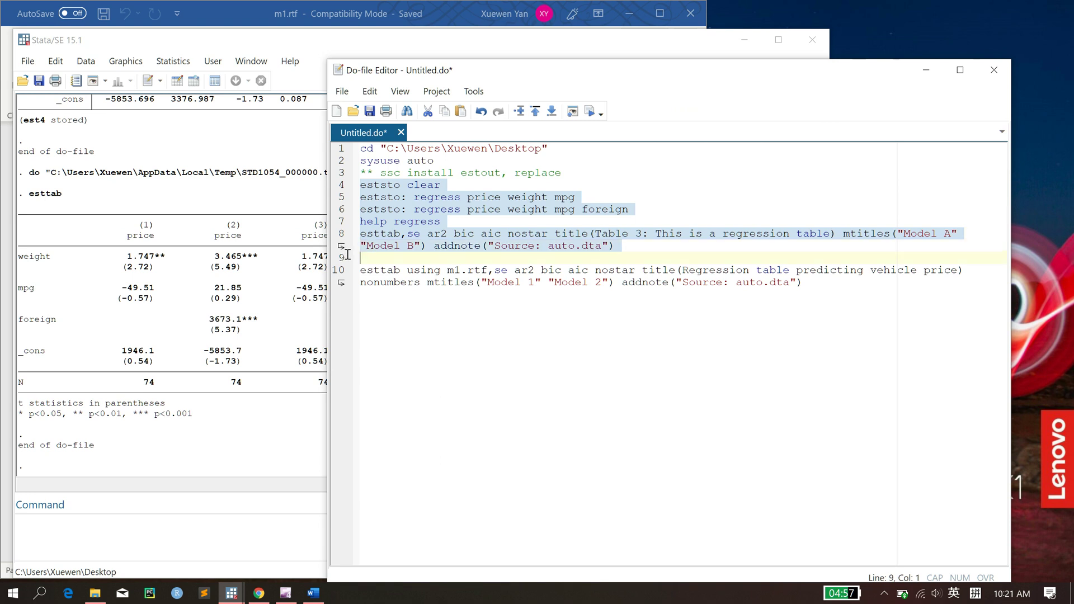
Comment out help regress with ** and run lines 4–8 of the do-file
left_click(363, 222)
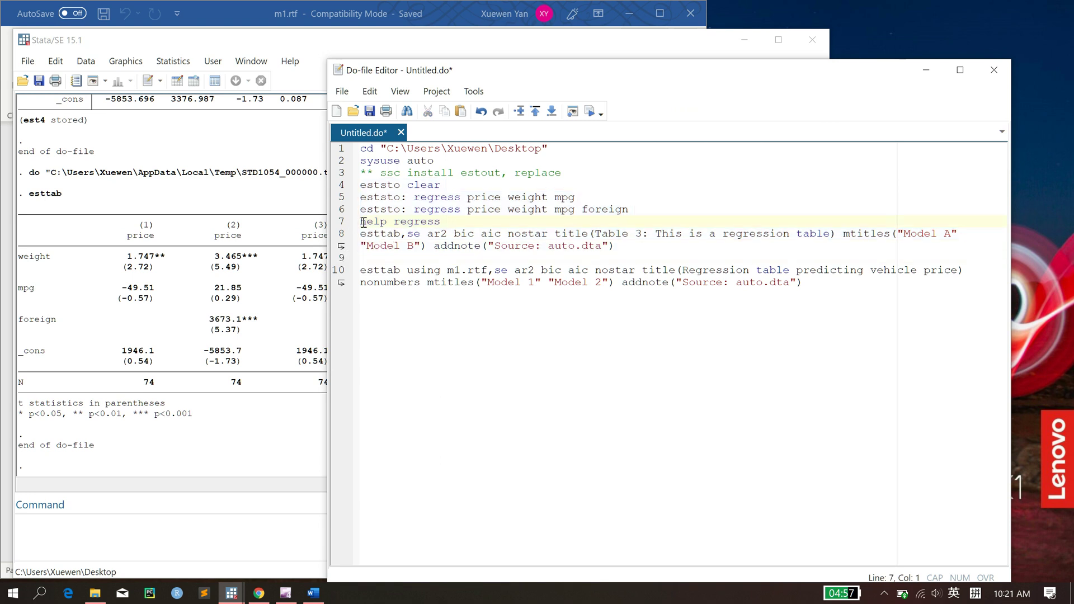
type("**")
left_click_drag(363, 184, 351, 260)
left_click(592, 112)
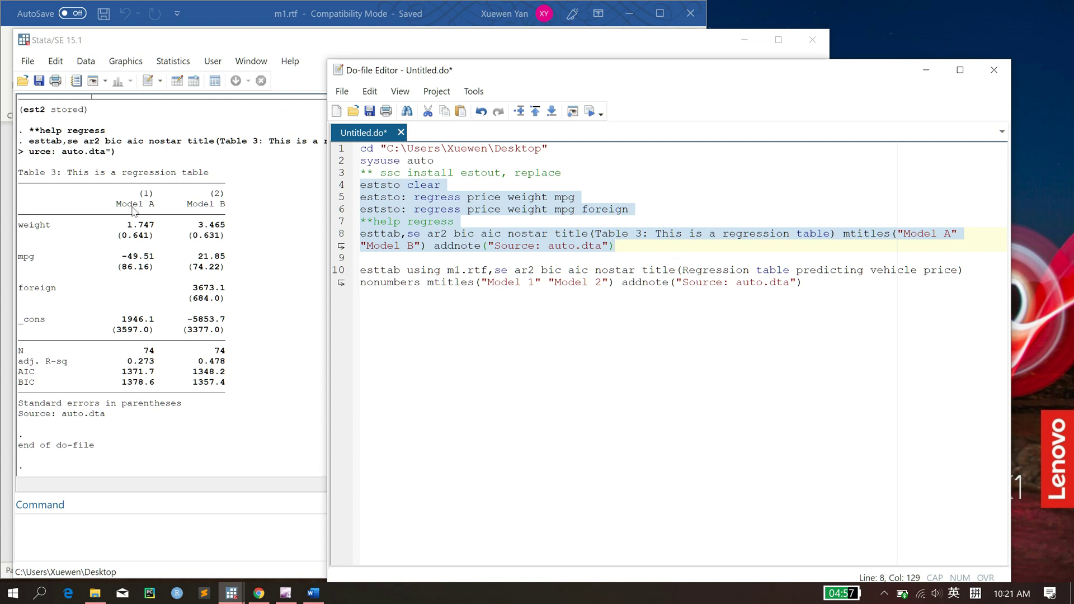
Inspect Table 3's column-number header, then select the nonumbers option on line 10
left_click_drag(131, 193, 228, 193)
left_click(230, 194)
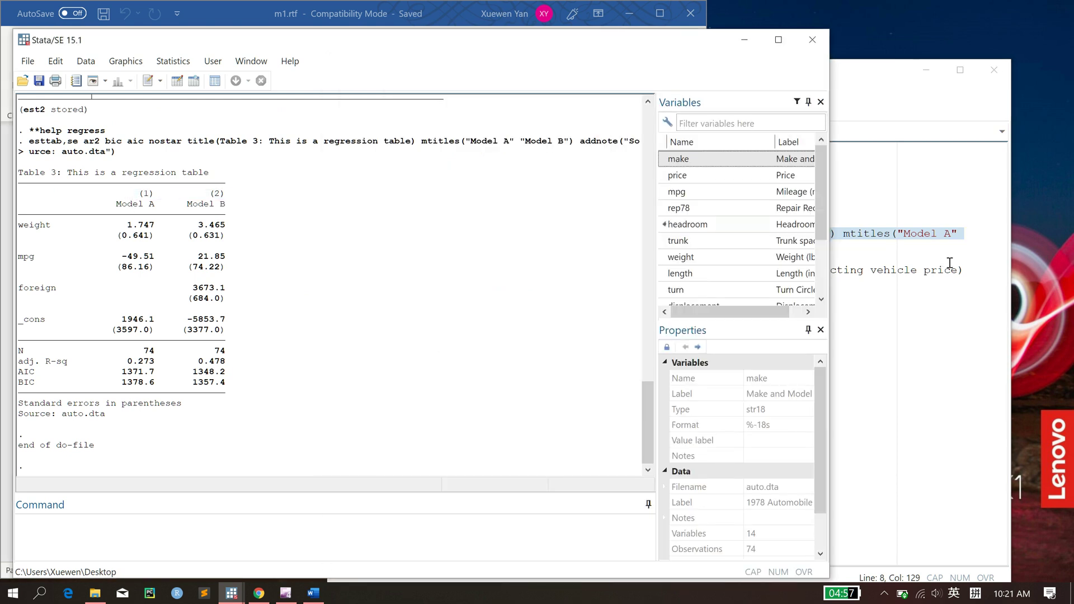
left_click(948, 263)
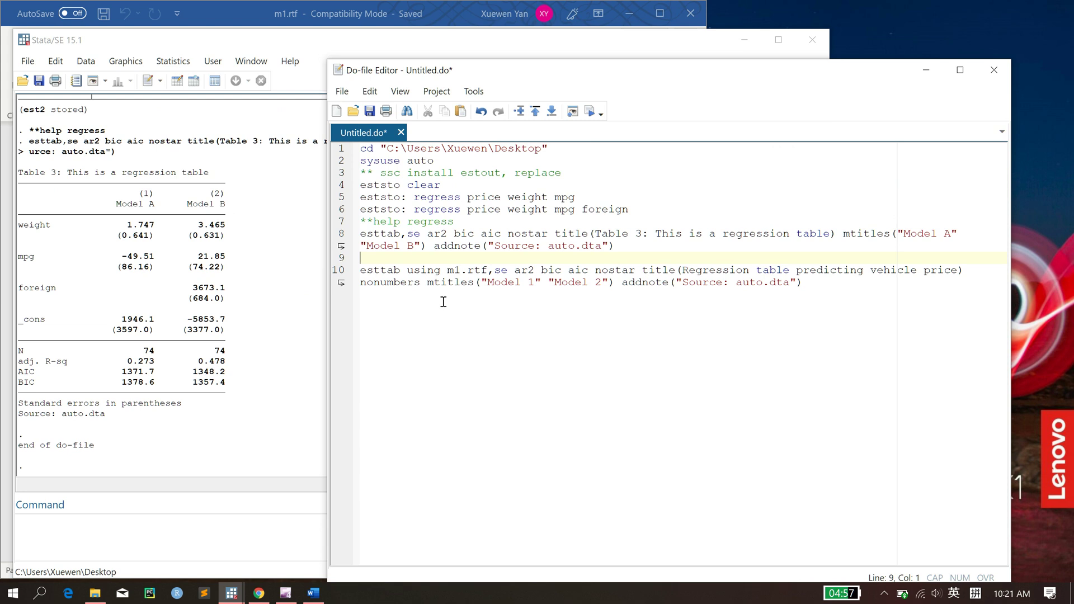
double_click(400, 283)
key("ctrl+c")
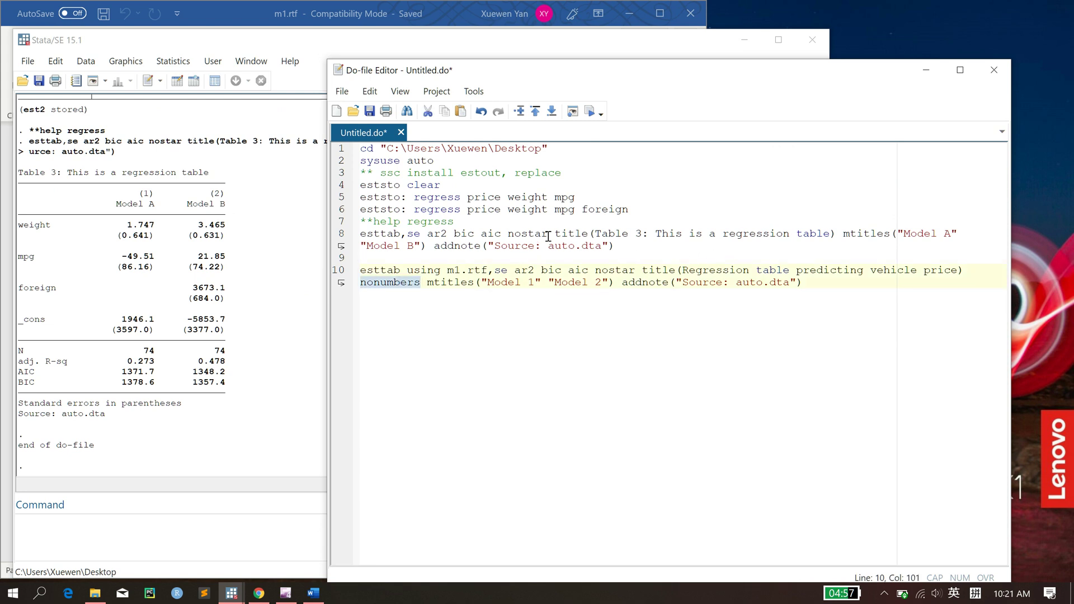
Insert nonumbers before mtitles on line 8 and re-run that esttab command
left_click(844, 233)
key("ctrl+v")
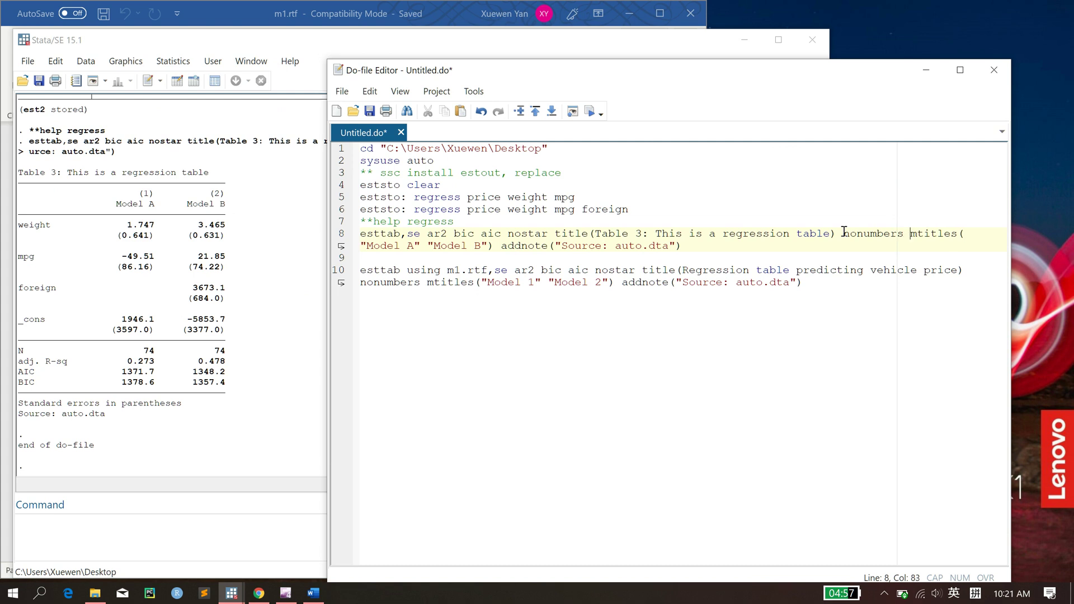
triple_click(697, 240)
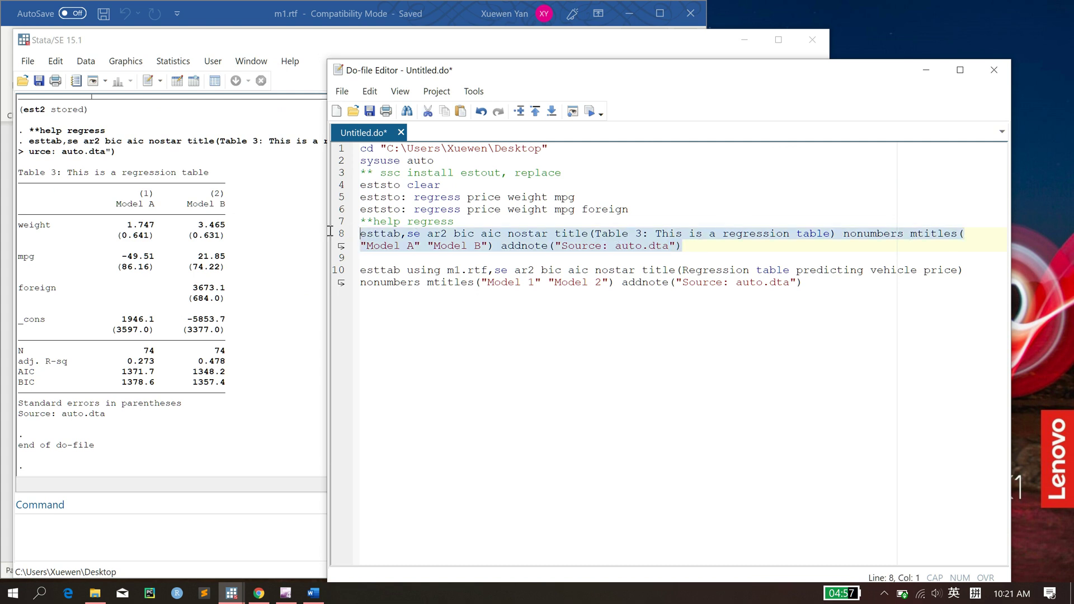
left_click(589, 111)
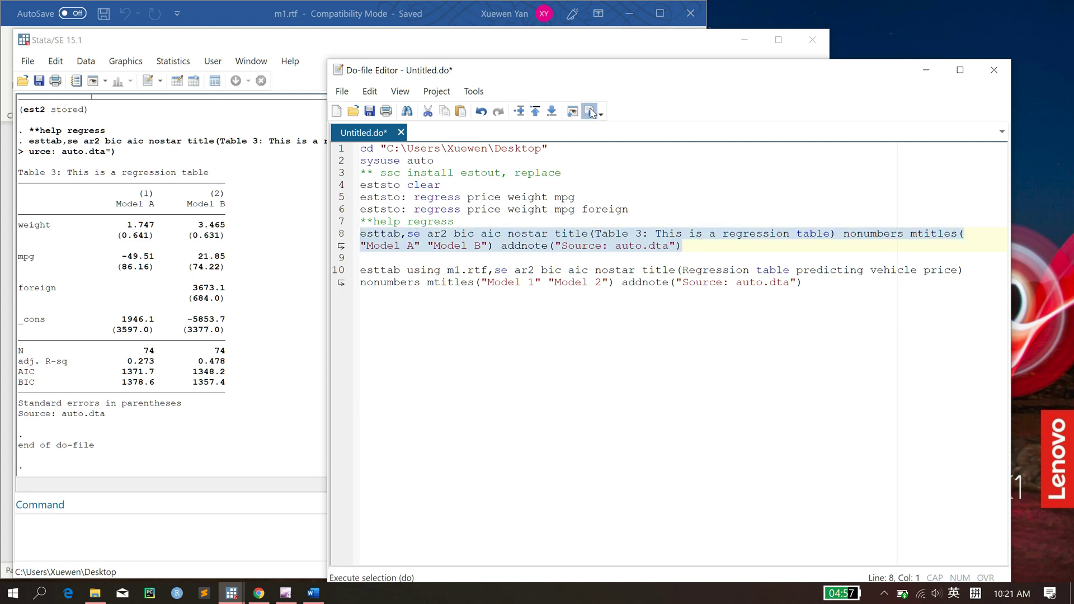
Review the reprinted Table 3 and its notes, then switch to m1.rtf in Word
left_click(234, 205)
left_click_drag(238, 179, 249, 417)
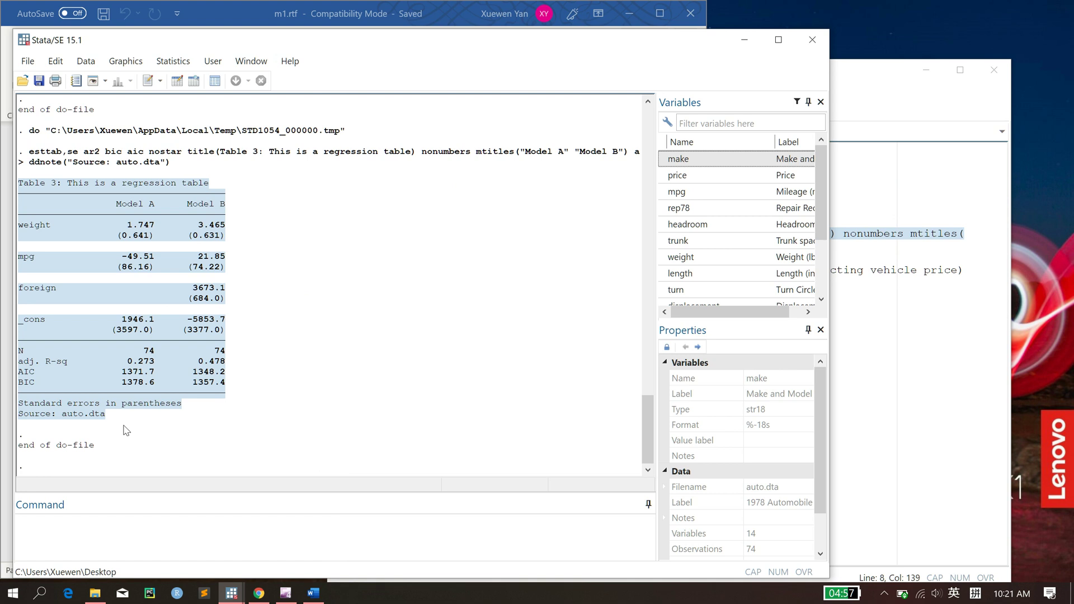
left_click(42, 424)
left_click_drag(22, 424, 183, 400)
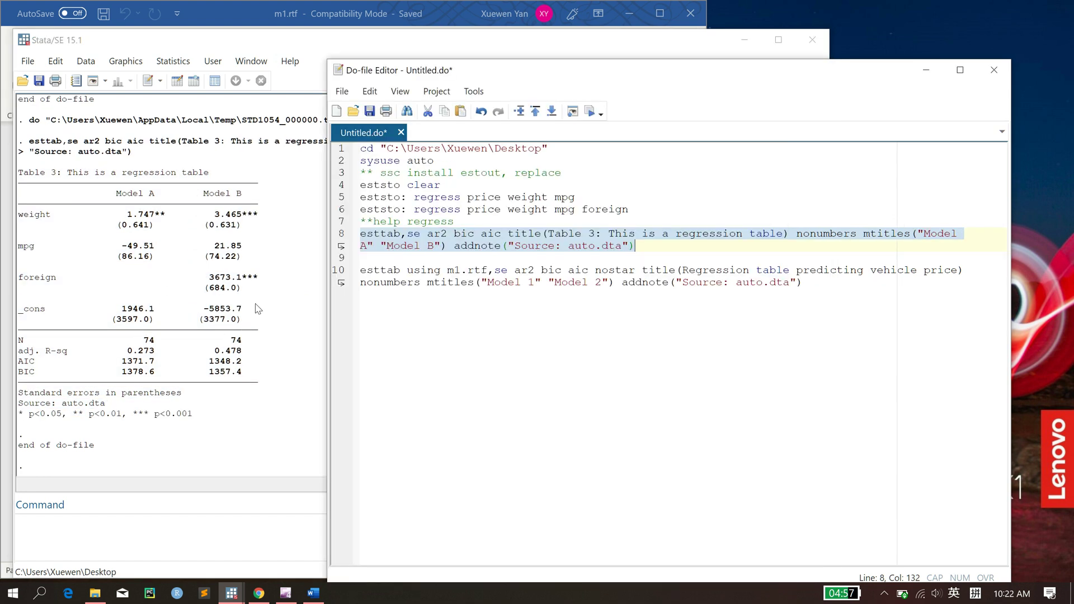
left_click(667, 247)
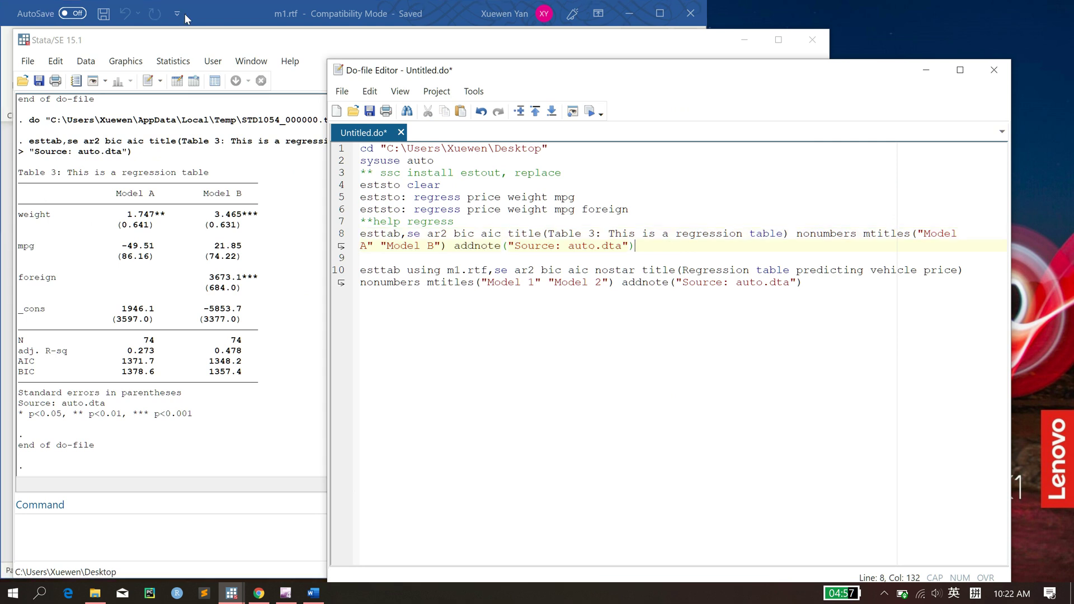
left_click(235, 14)
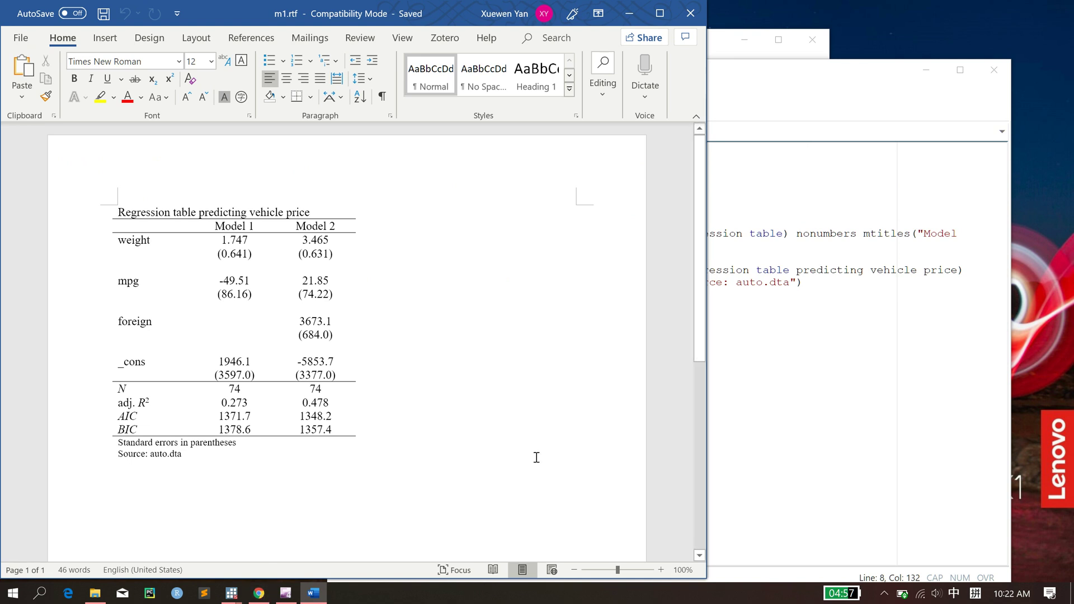
Back in the do-file, highlight 'using m1.rtf' on line 10 and the cd command on line 1
left_click(841, 378)
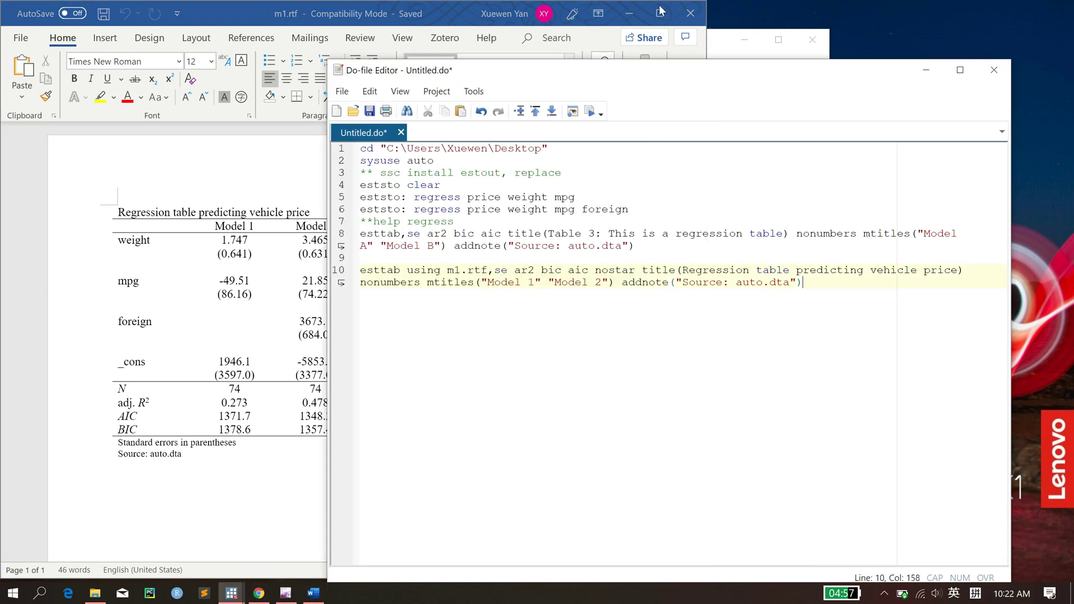
left_click(722, 40)
left_click(889, 364)
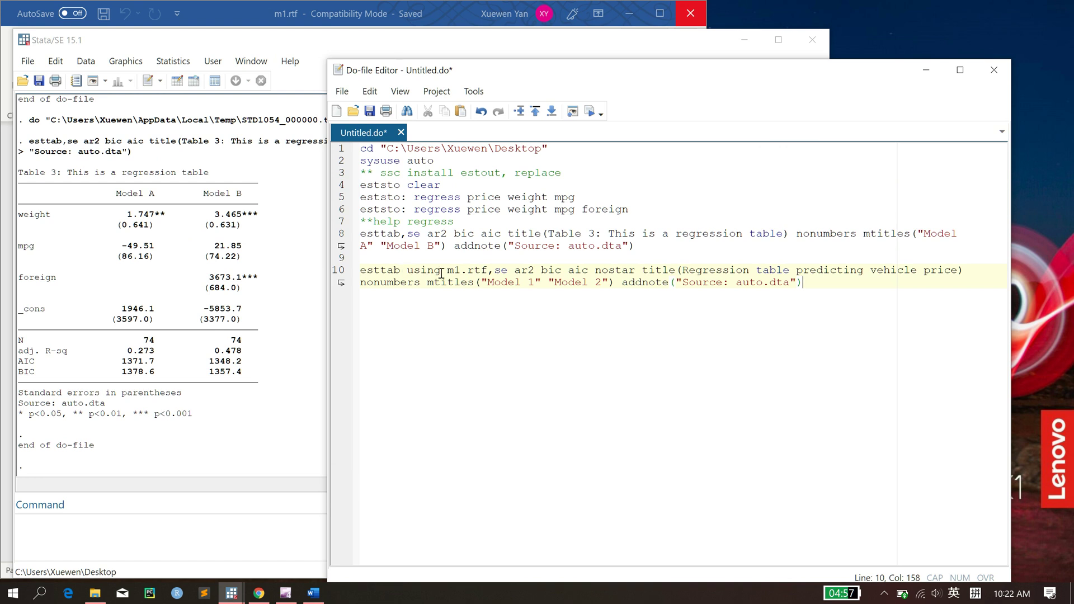
left_click_drag(408, 272, 486, 271)
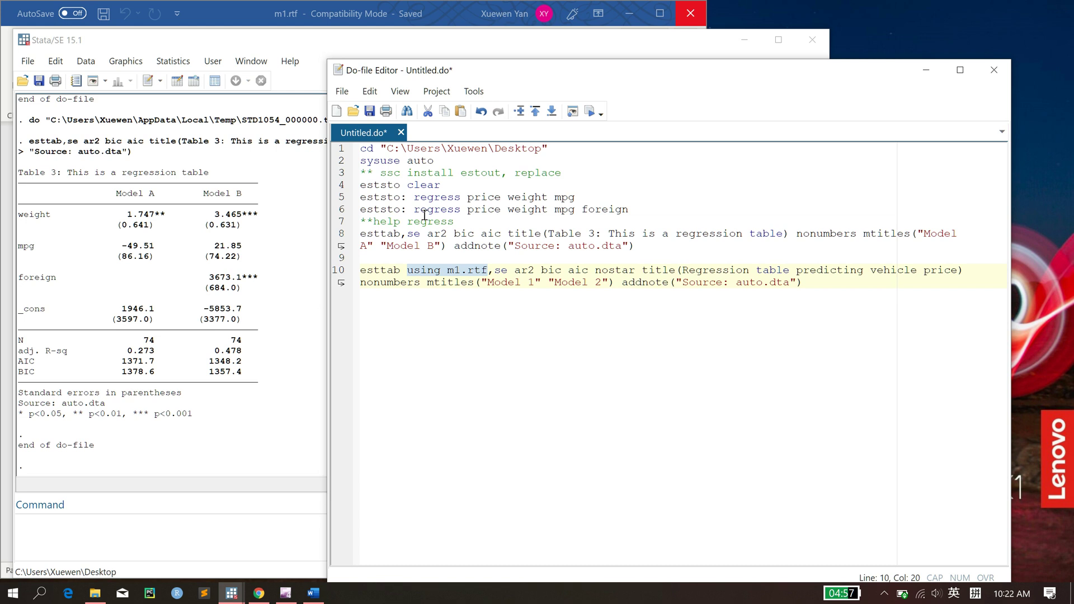
left_click_drag(362, 149, 557, 149)
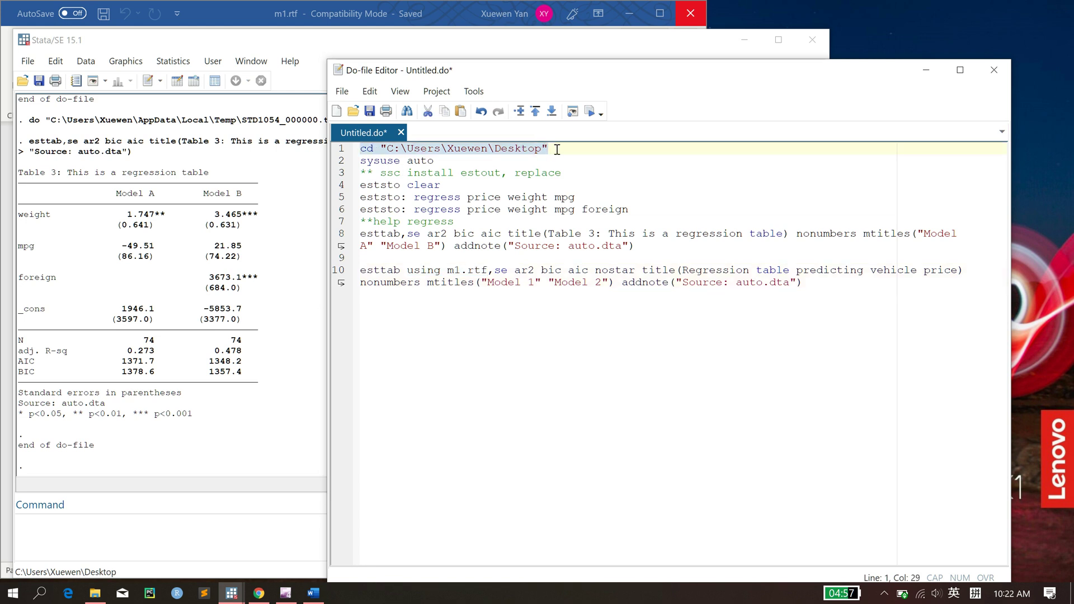
left_click_drag(408, 271, 490, 269)
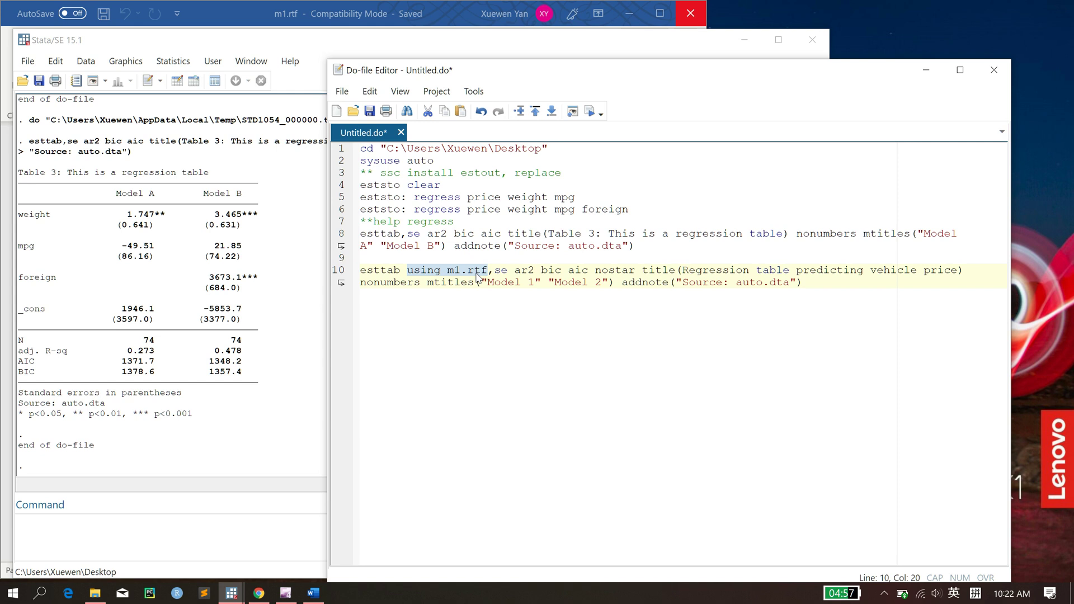
Close m1.rtf in Word and minimize the main Stata results window
left_click(690, 13)
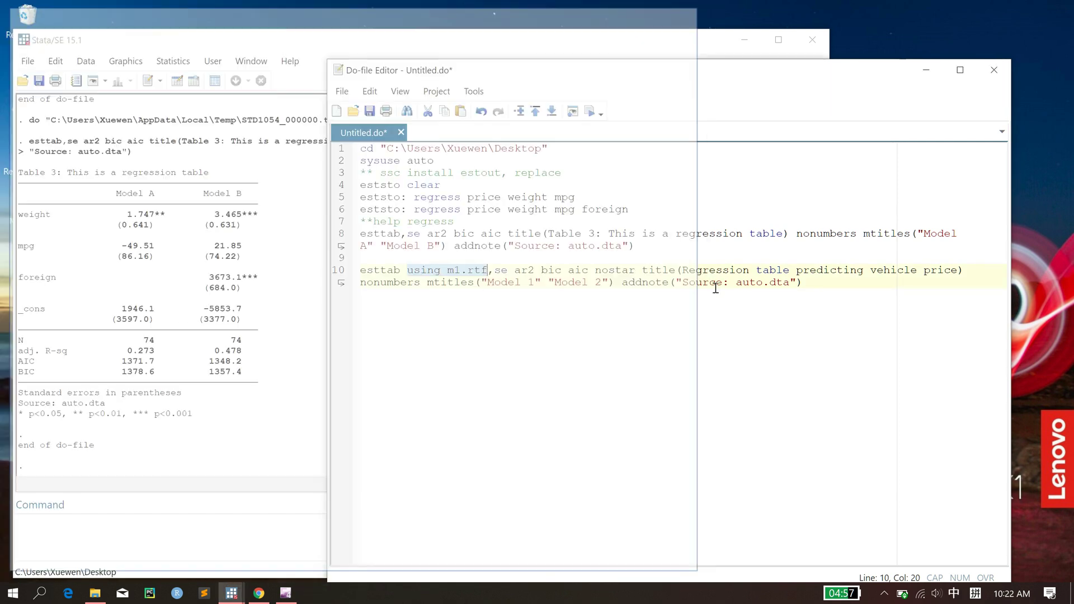
left_click(738, 49)
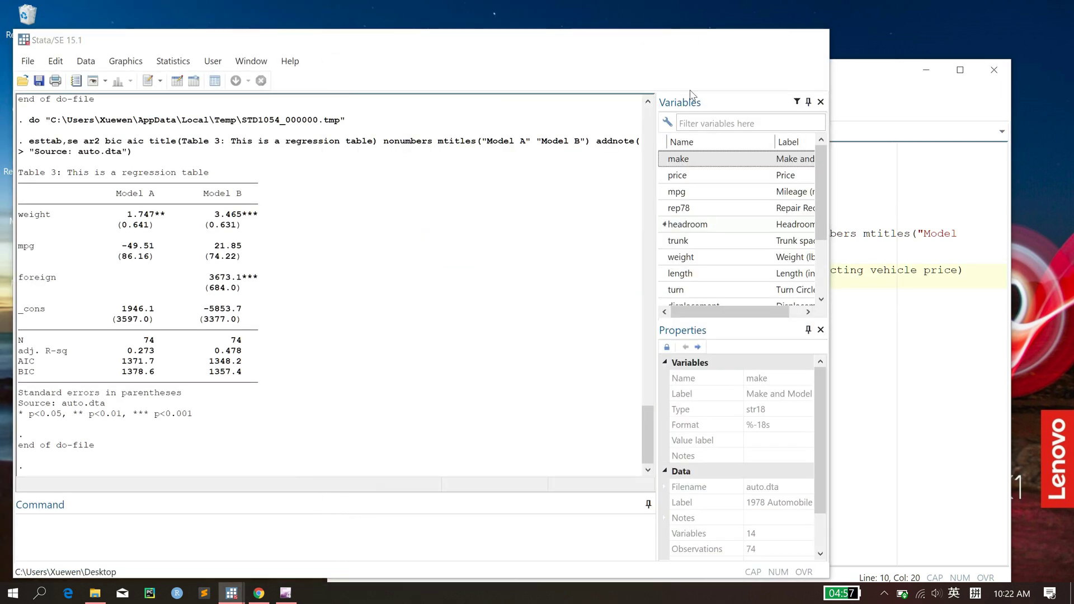
key("super+Down")
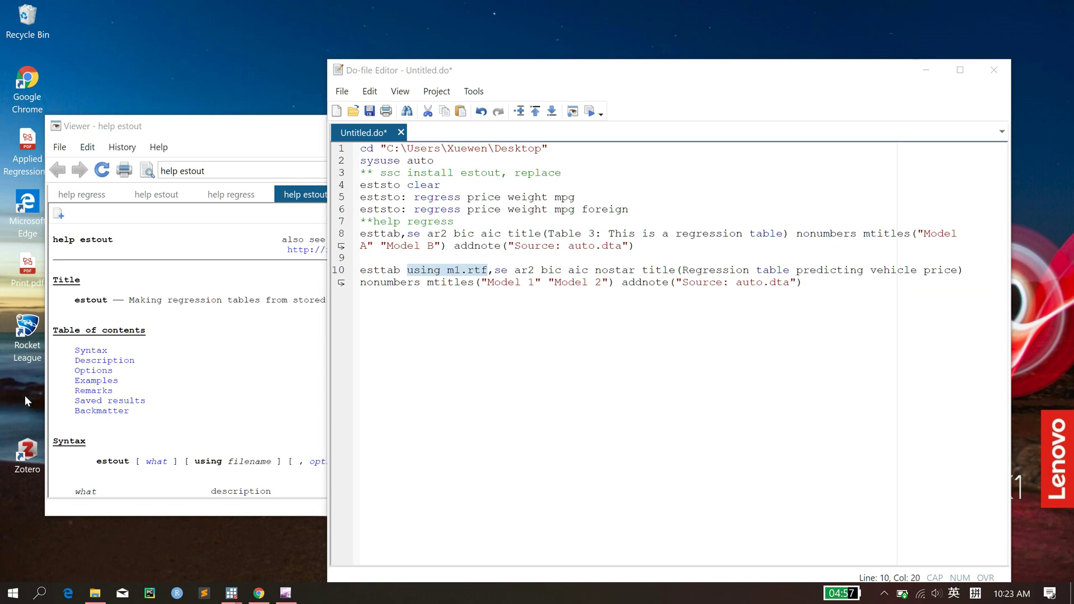
Run line 10's esttab rtf export and open the new m1.rtf from the desktop
left_click(464, 274)
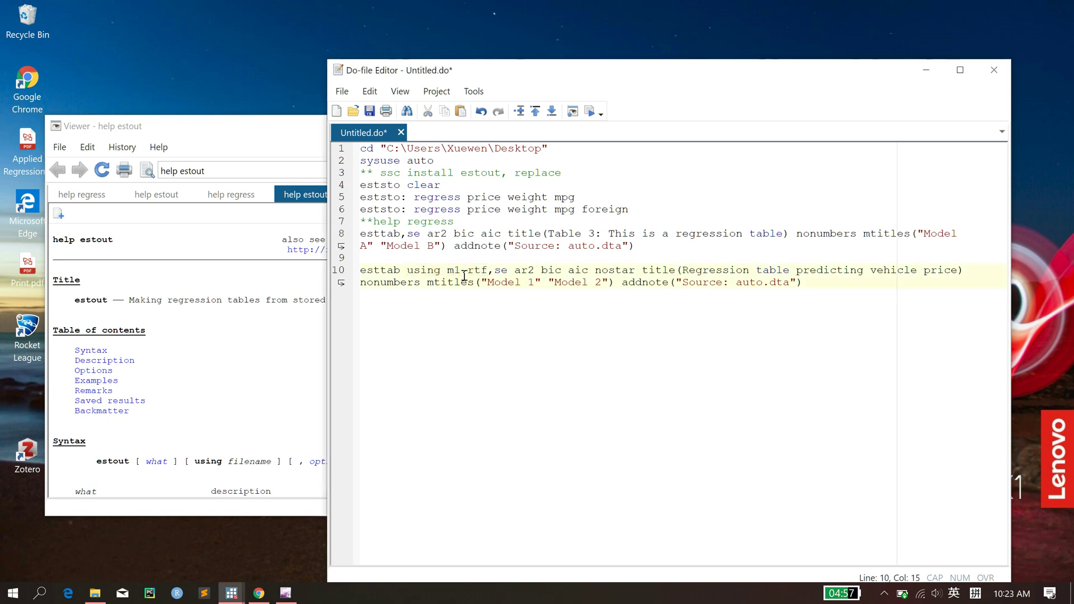
triple_click(464, 275)
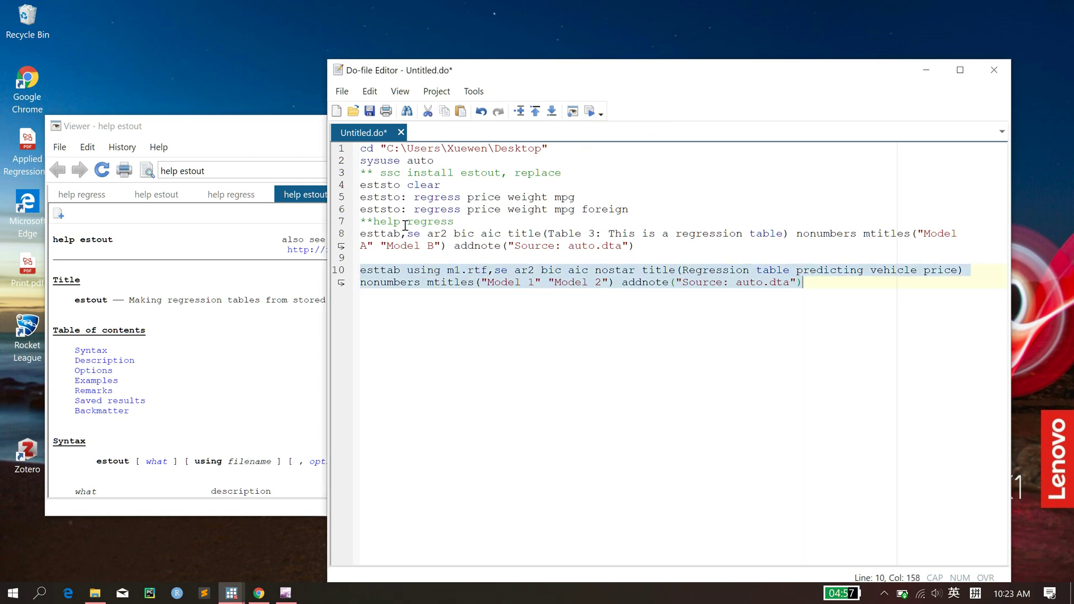
key("ctrl+d")
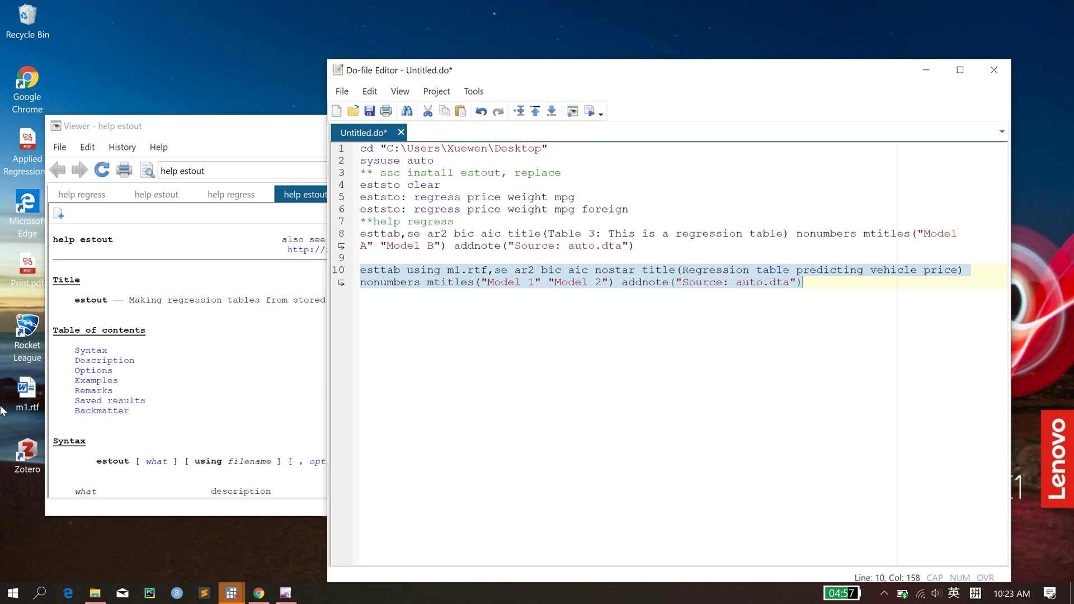
double_click(34, 408)
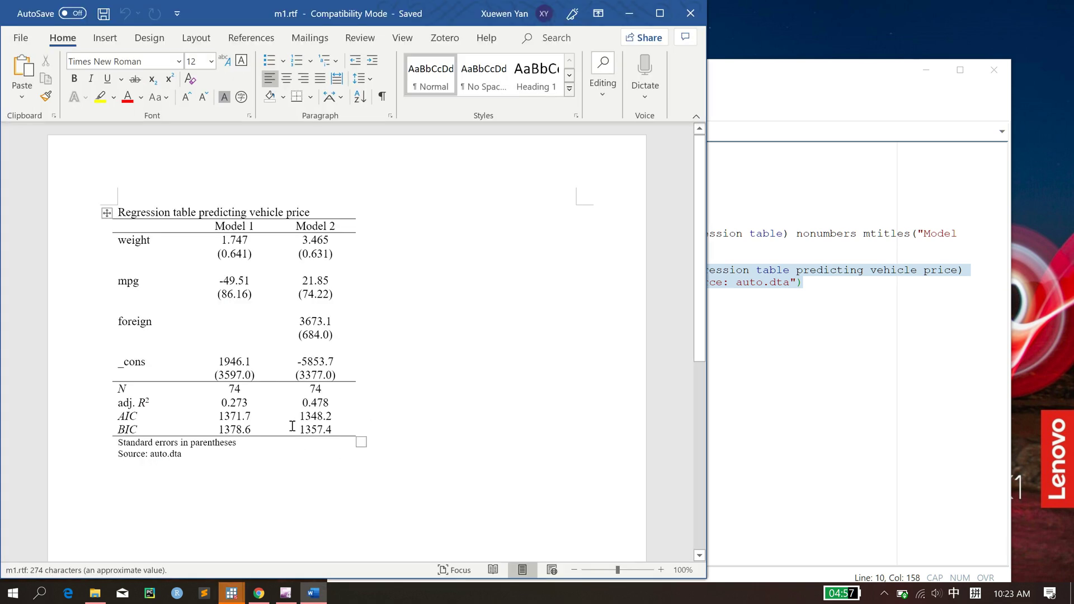
Inspect and maximize the m1.rtf table in Word, then bring Stata's help estout viewer forward
left_click_drag(119, 213, 329, 446)
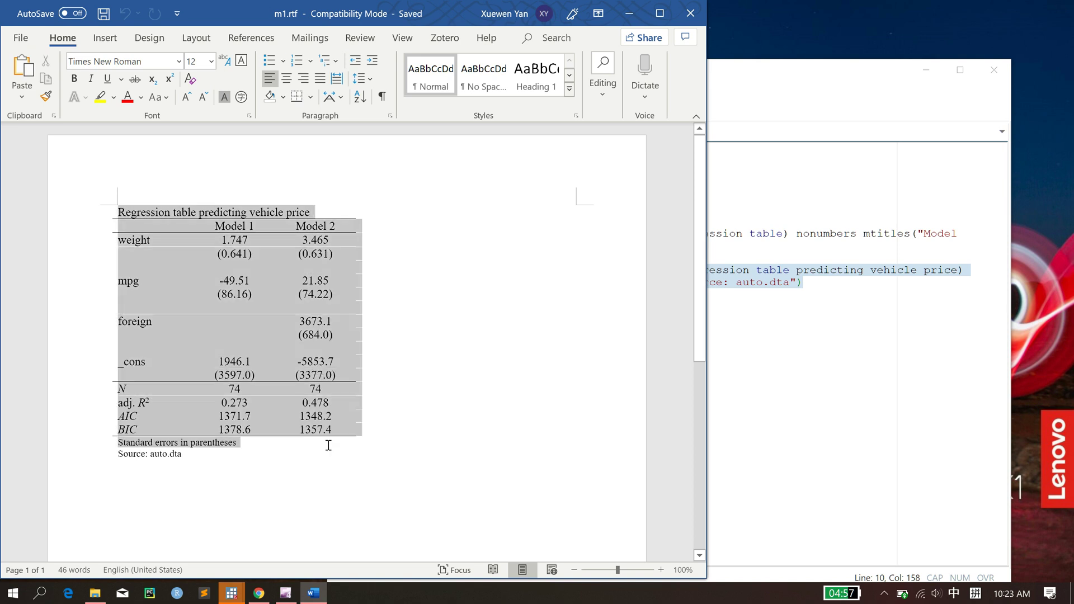
left_click(187, 453)
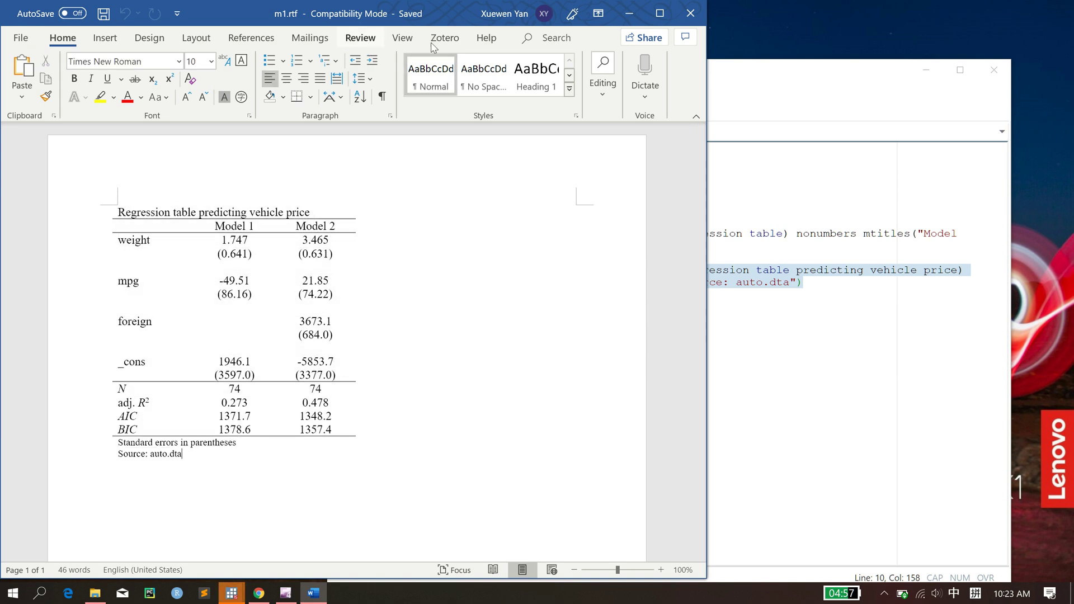
left_click(660, 13)
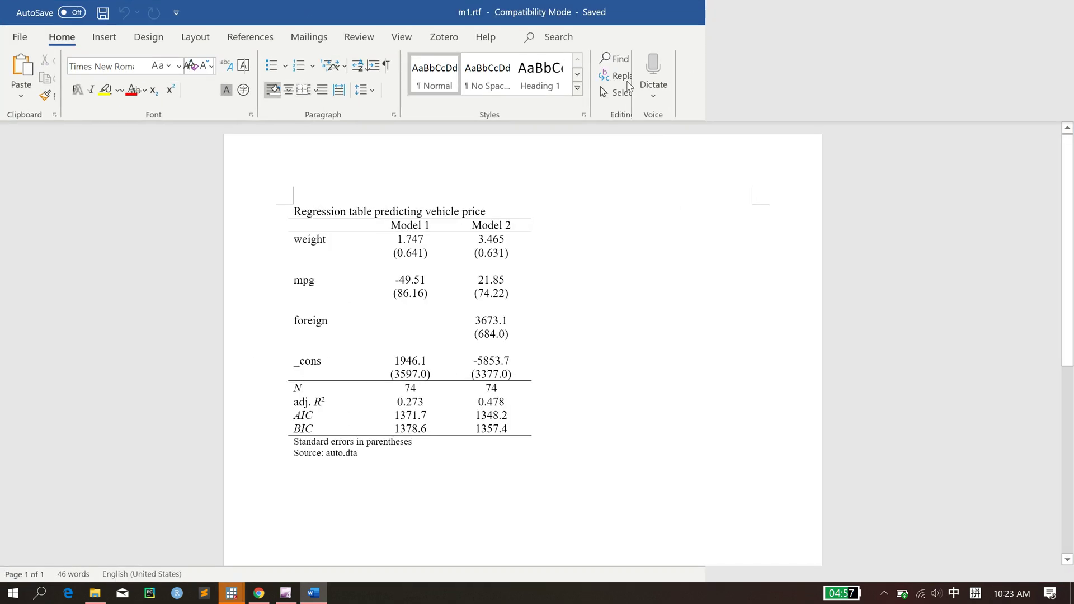
key("alt+Tab")
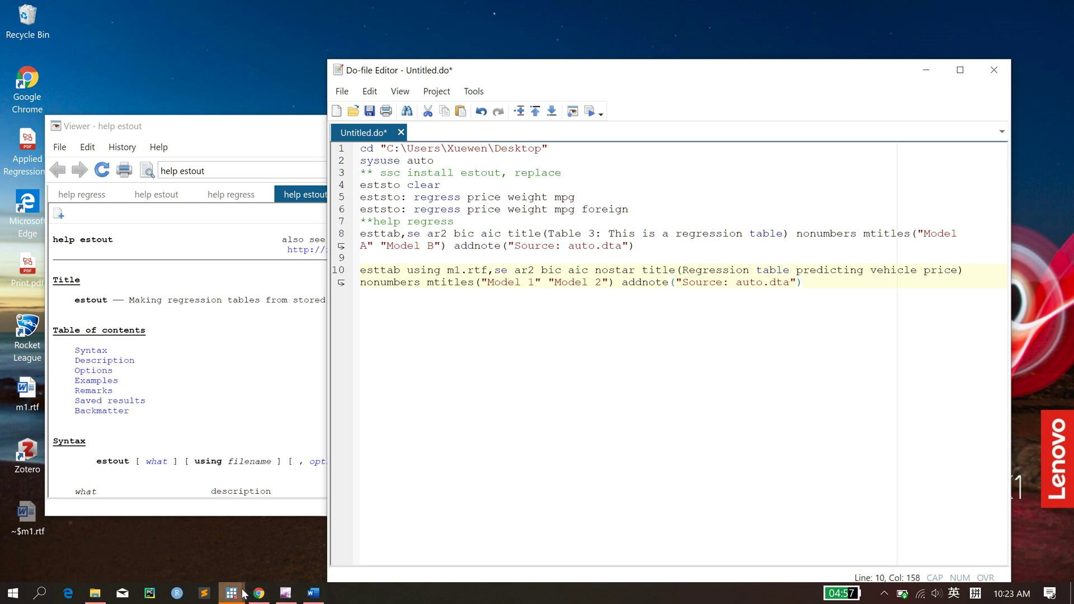
left_click(199, 423)
left_click(737, 283)
left_click(254, 407)
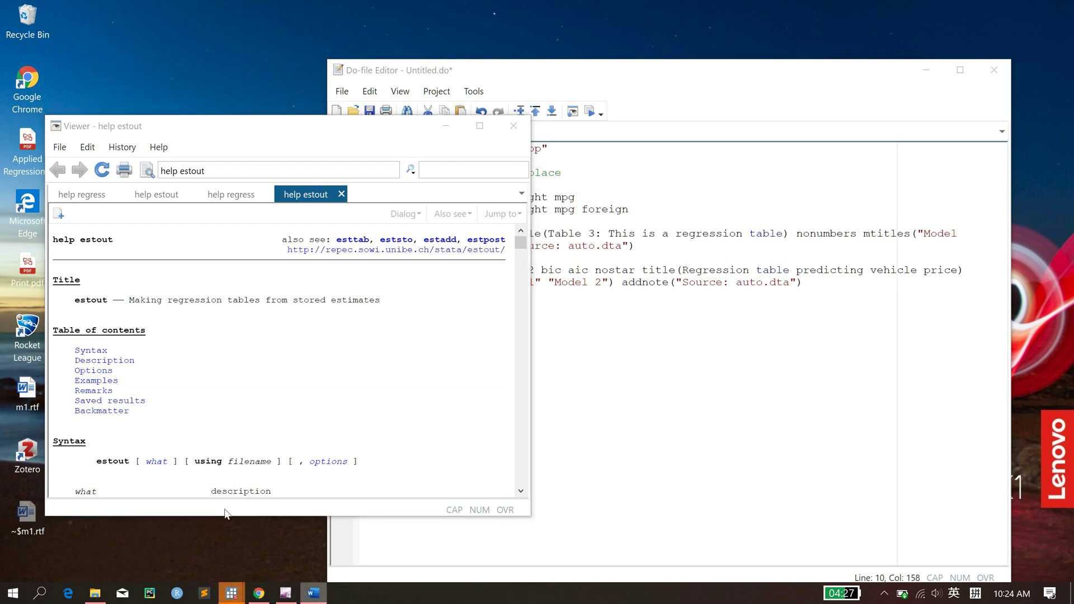
Recheck the 'weight' row of m1.rtf in Word, then minimize Word and return to the do-file
left_click(313, 593)
left_click(336, 240)
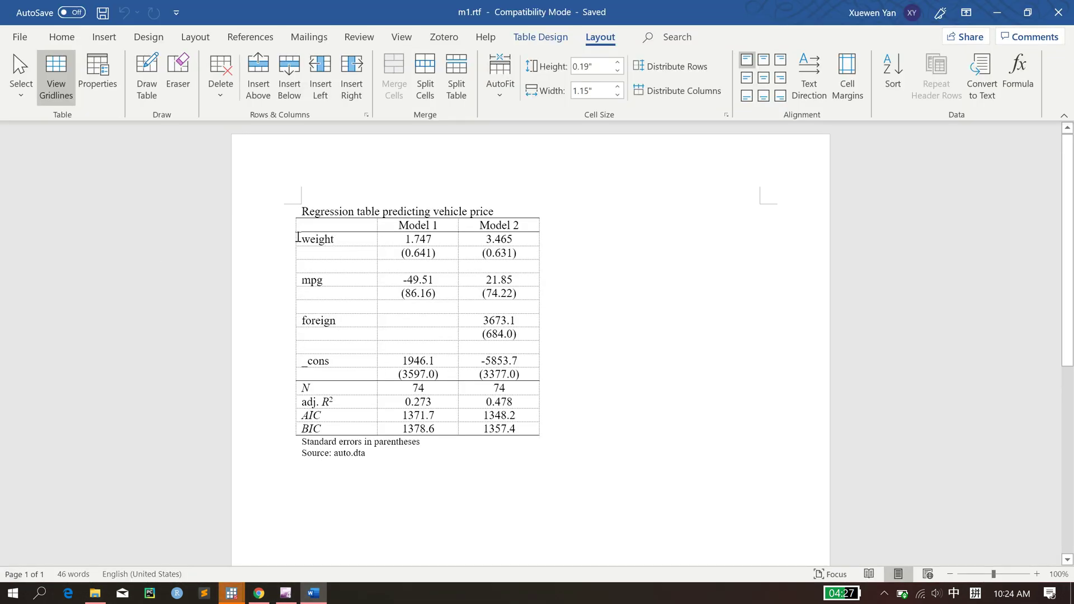
double_click(330, 240)
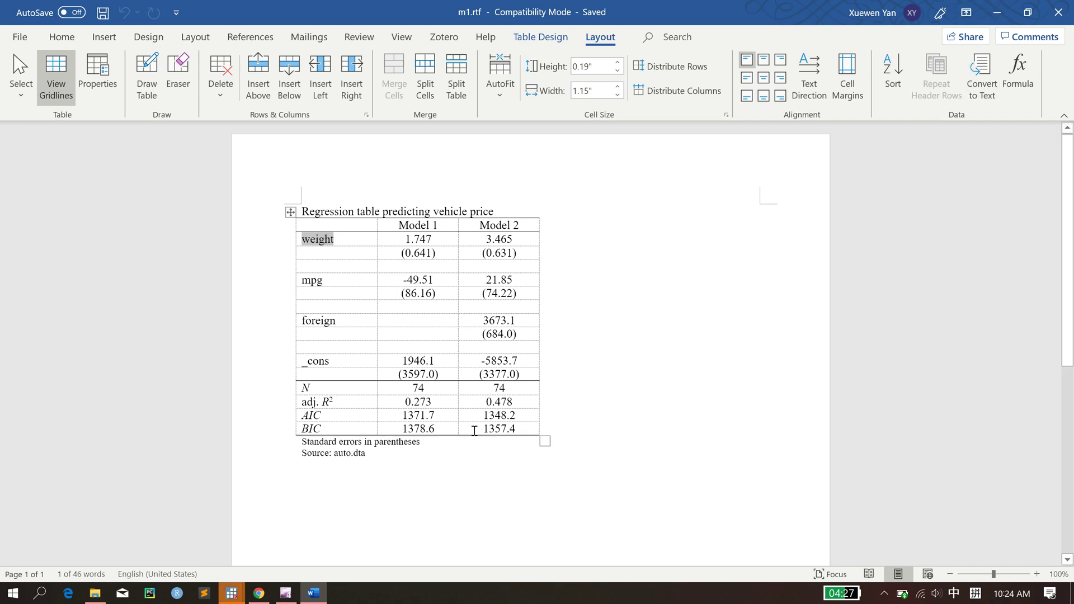
left_click(995, 9)
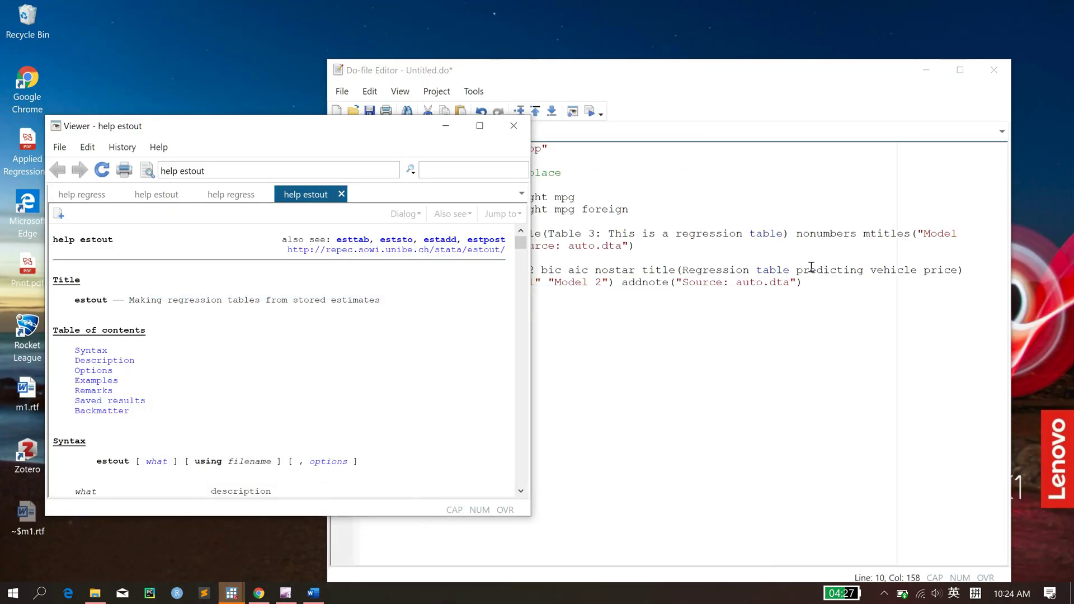
left_click(817, 286)
Copy the line 10 esttab command onto line 12, changing rtf to csv
left_click_drag(817, 287, 358, 269)
key("ctrl+c")
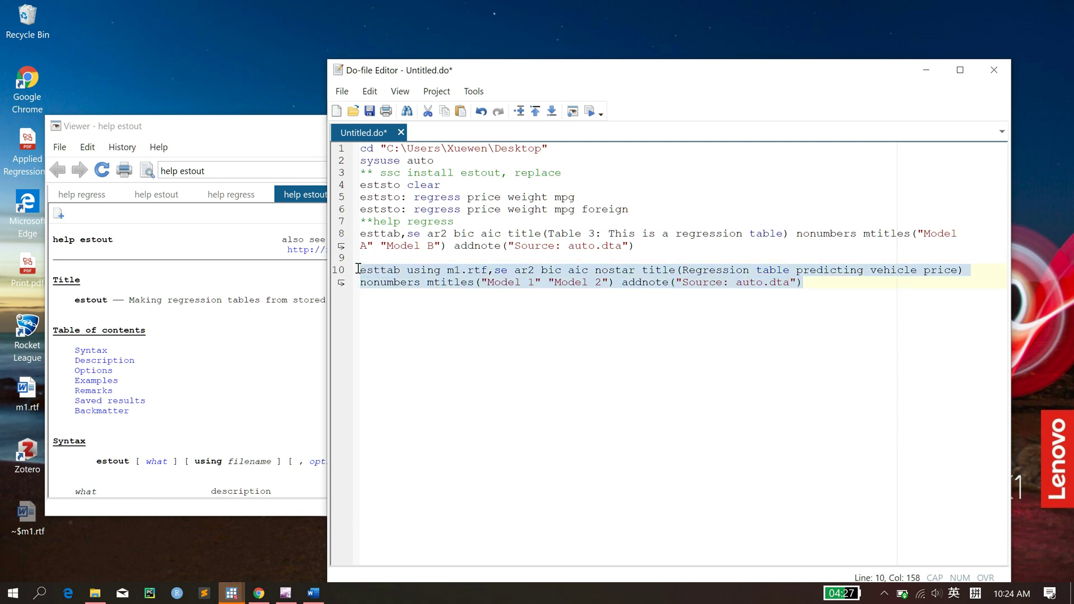
left_click(419, 309)
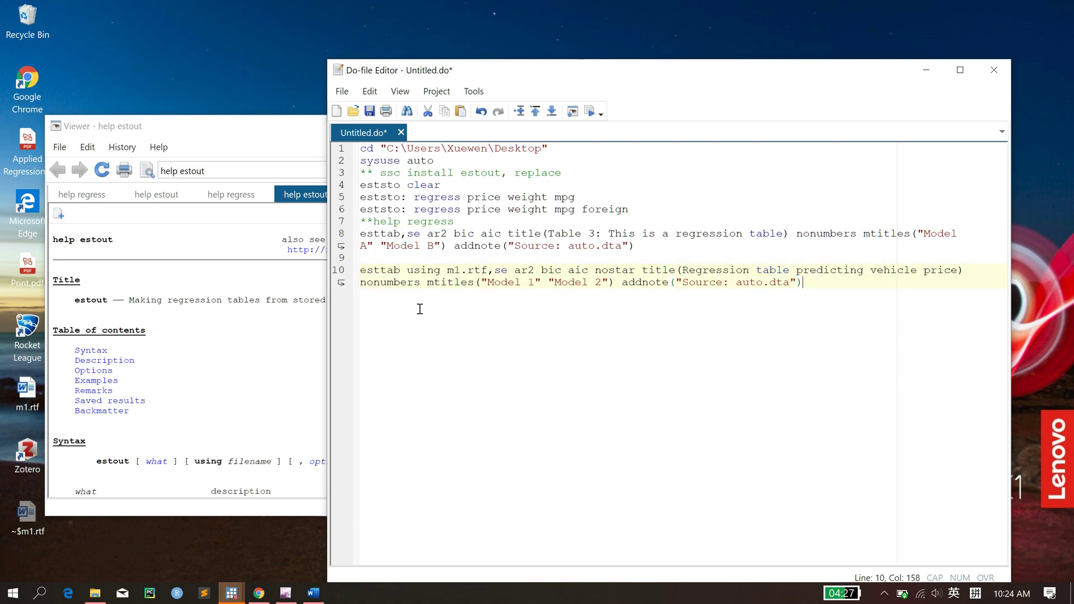
key("Return")
key("Return")
key("ctrl+v")
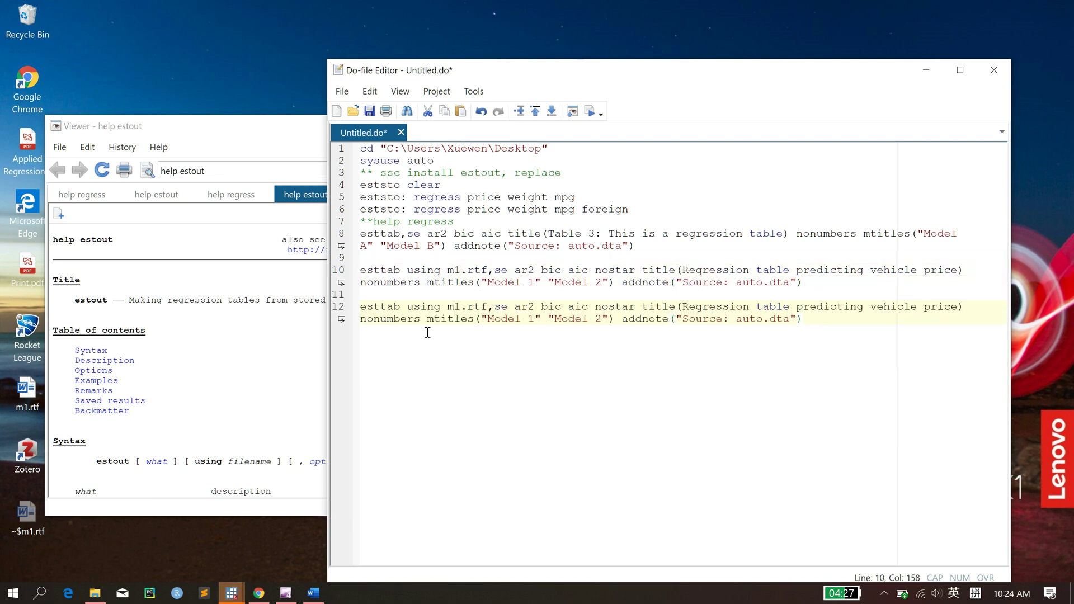
left_click_drag(469, 307, 482, 308)
type("csv")
Run line 12 and preview the exported m1.csv table (A1:C24) in Excel
double_click(507, 307)
triple_click(507, 308)
key("ctrl+d")
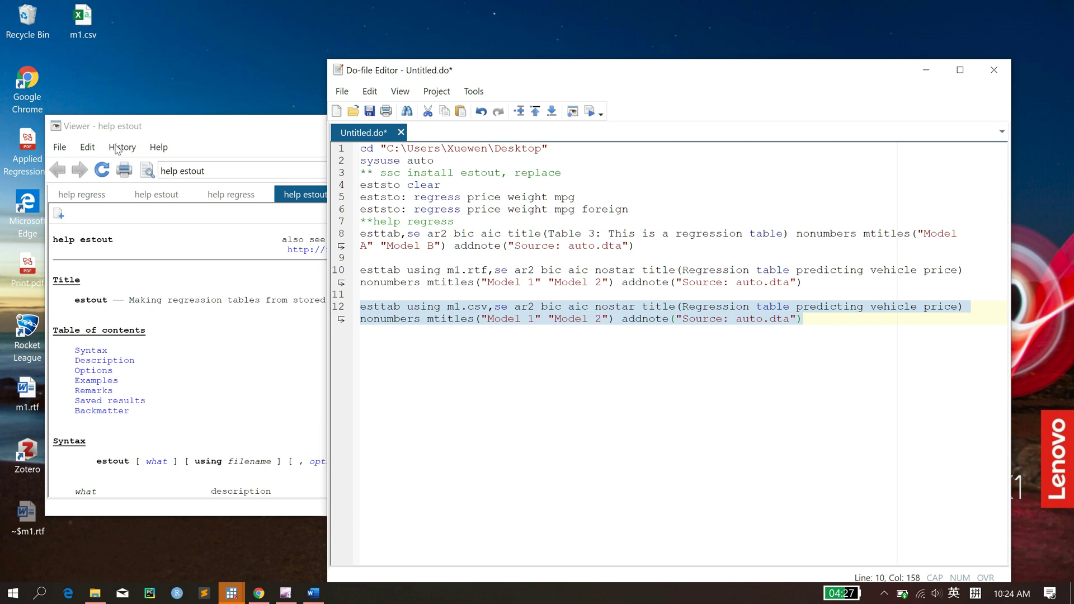
double_click(68, 32)
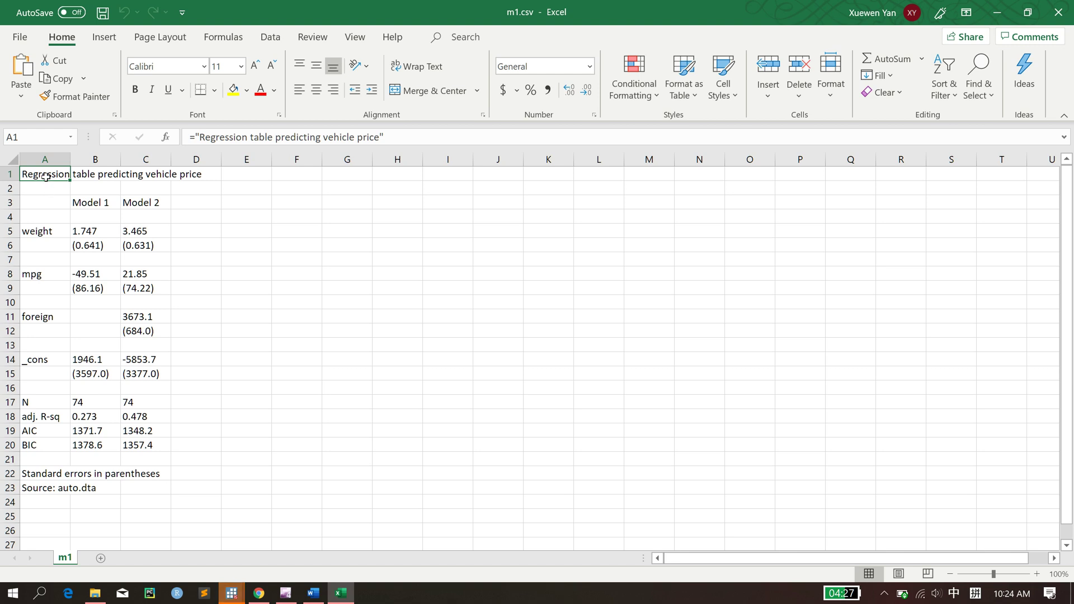
left_click_drag(45, 177, 161, 483)
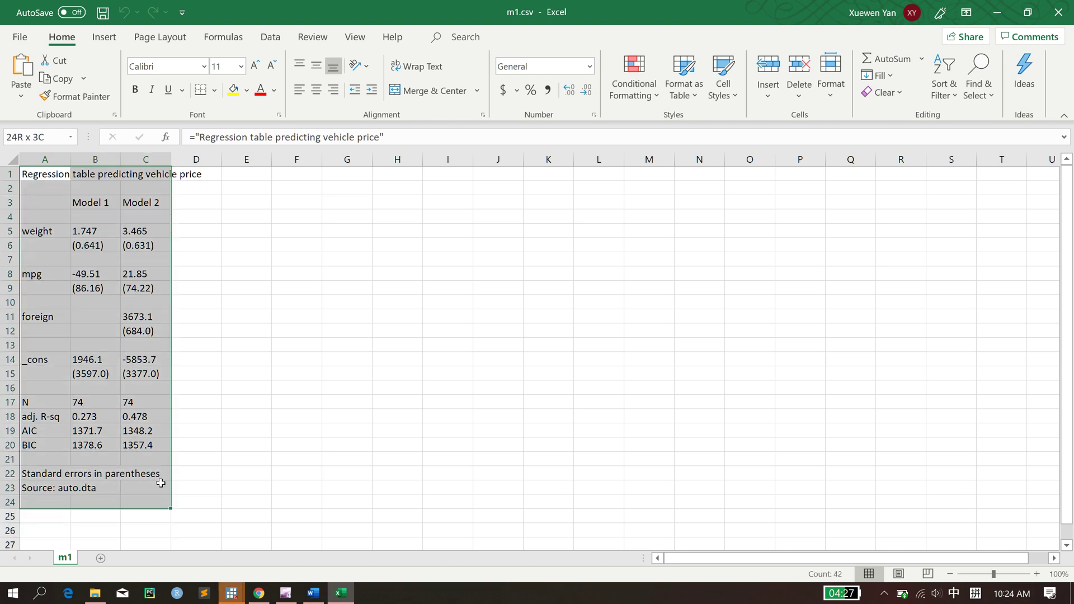
key("alt+Tab")
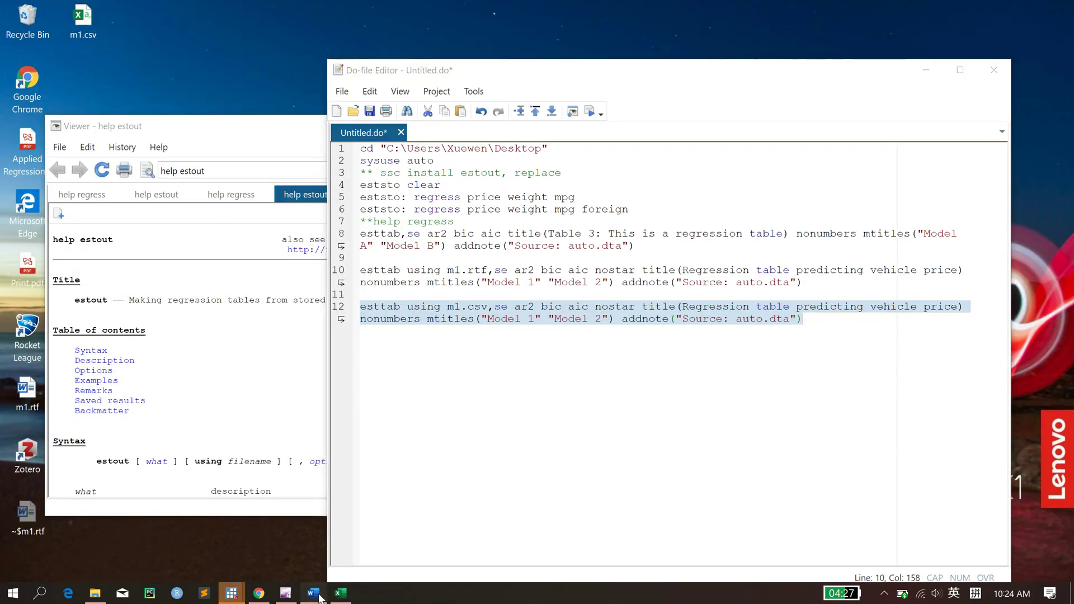
Turn off the m1.rtf table's gridlines in Word, minimize Word, and return to line 12
left_click(317, 595)
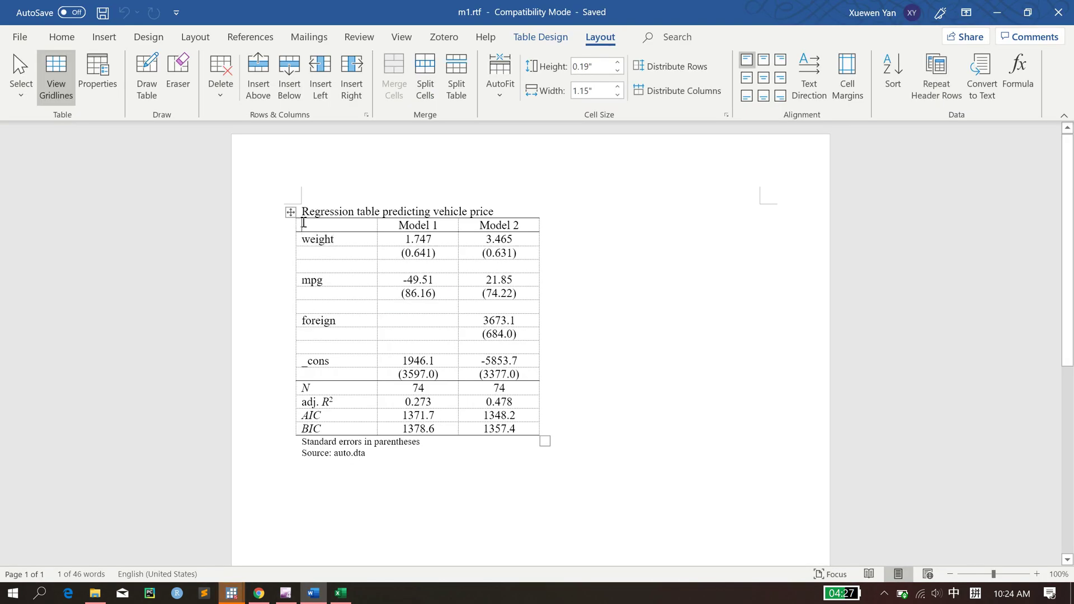
left_click_drag(303, 222, 506, 226)
left_click(508, 225)
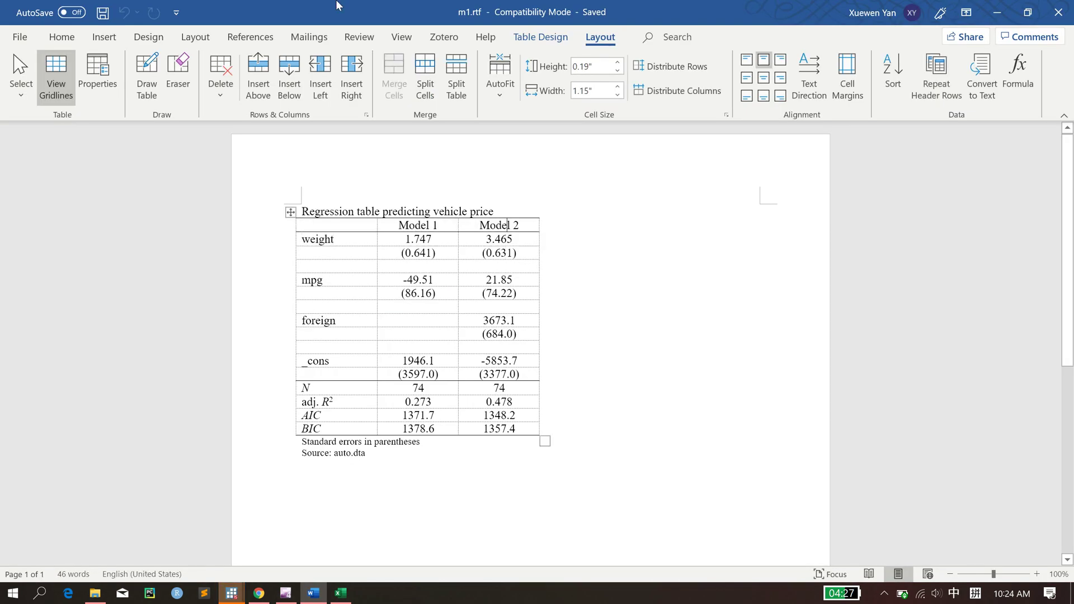
left_click(60, 85)
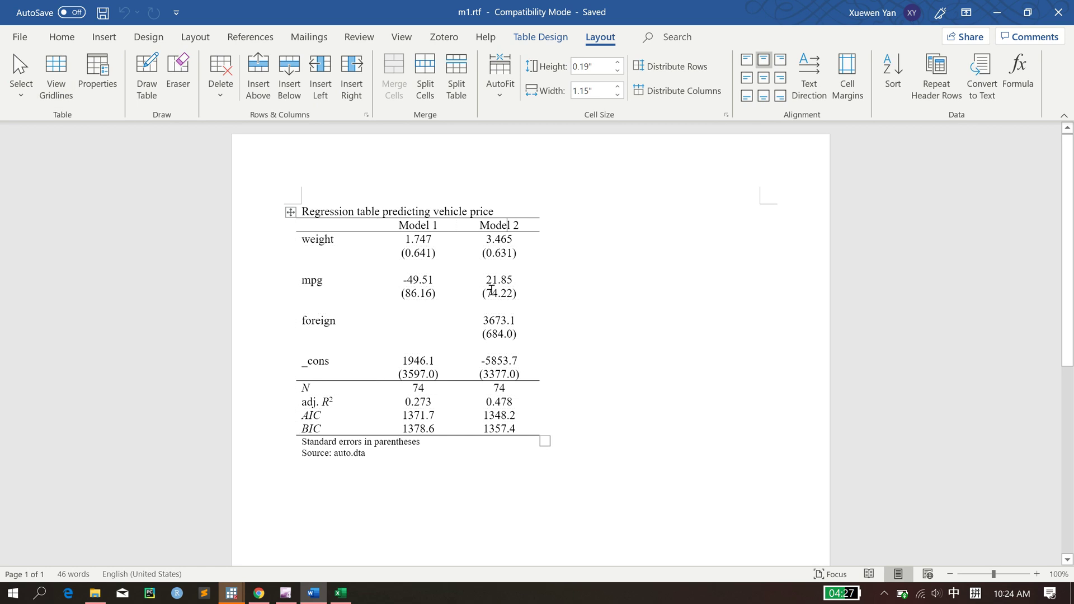
left_click(1010, 9)
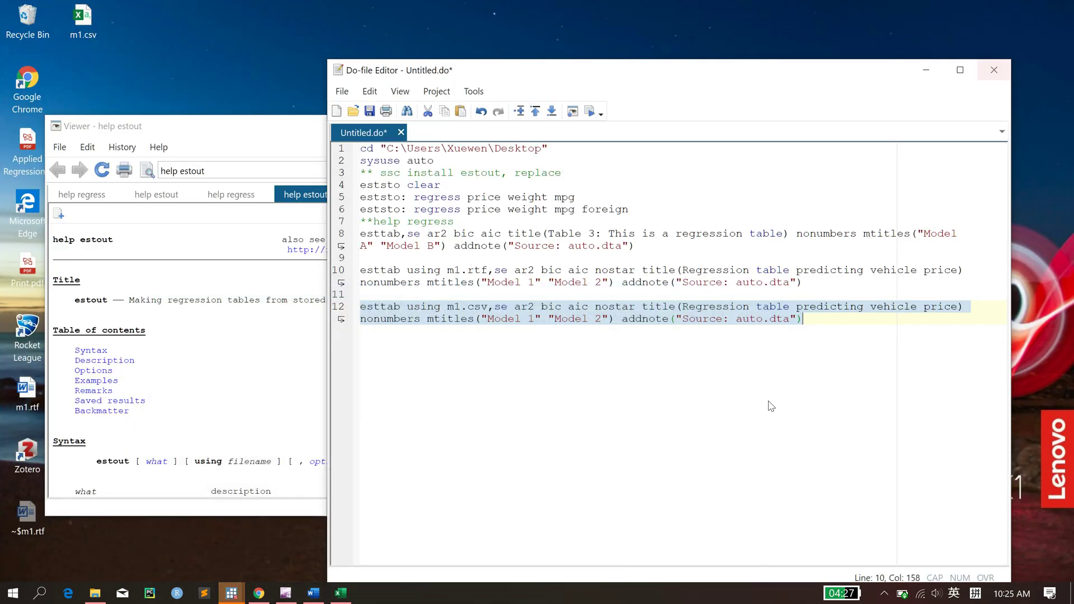
left_click(857, 329)
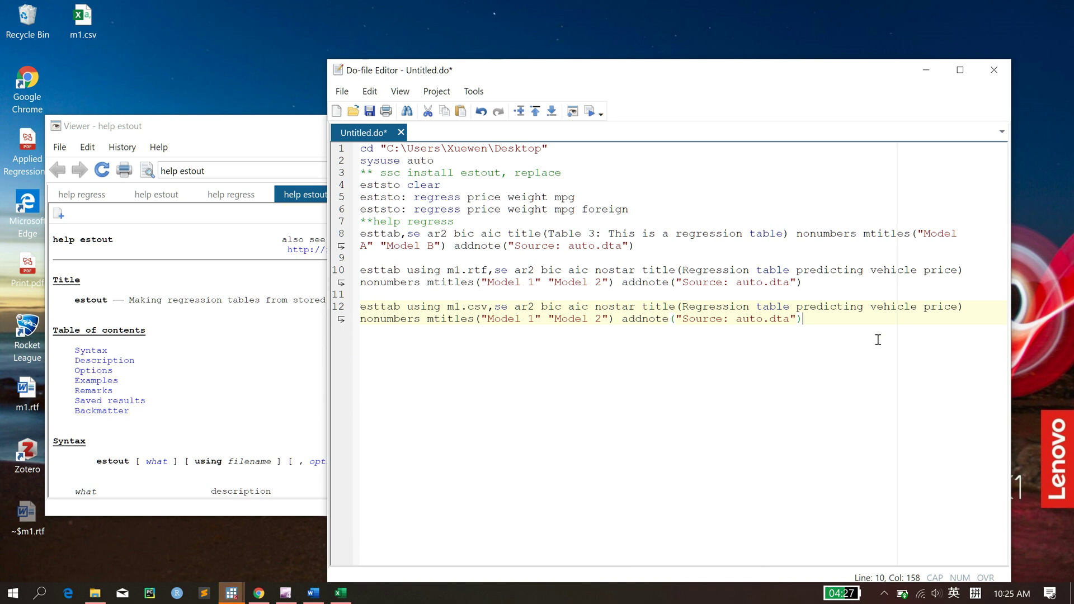